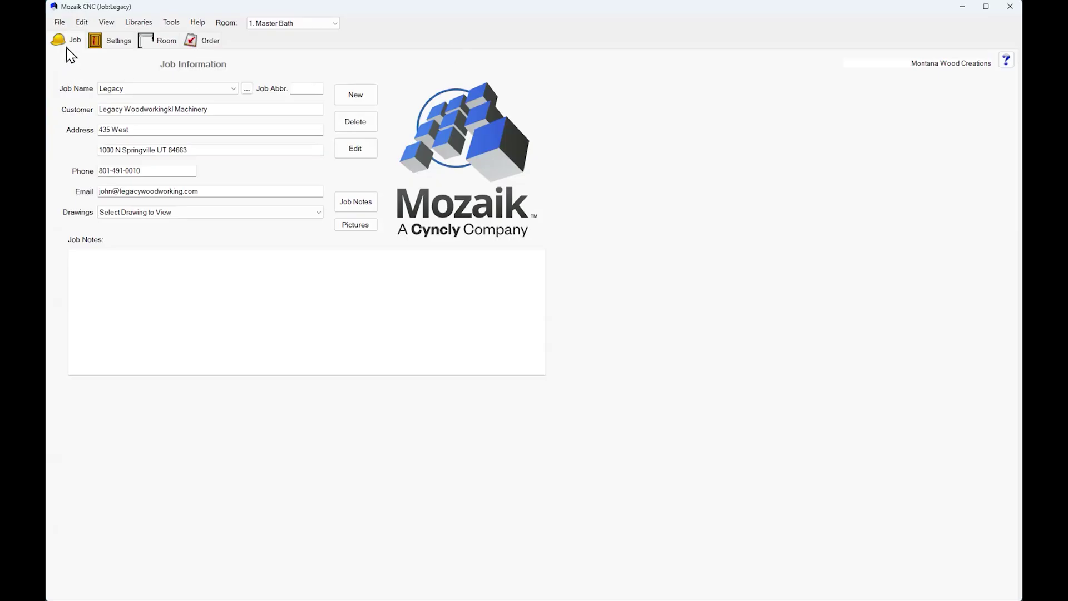
Step: Draw a single straight horizontal wall about 74 in long on the Master Bath floor plan
left_click(123, 44)
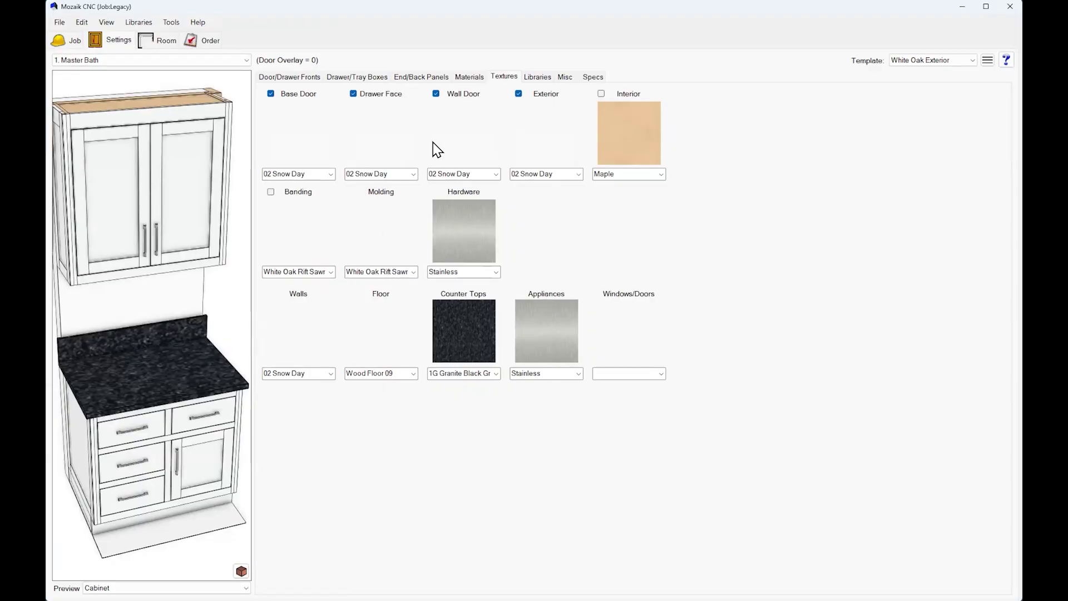
left_click(165, 40)
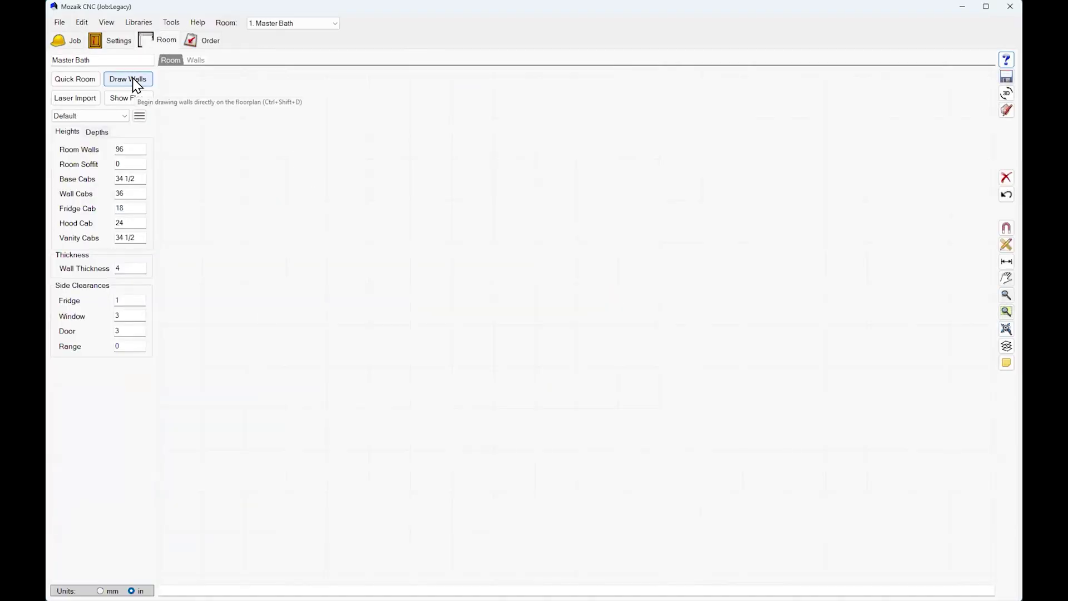
left_click(134, 81)
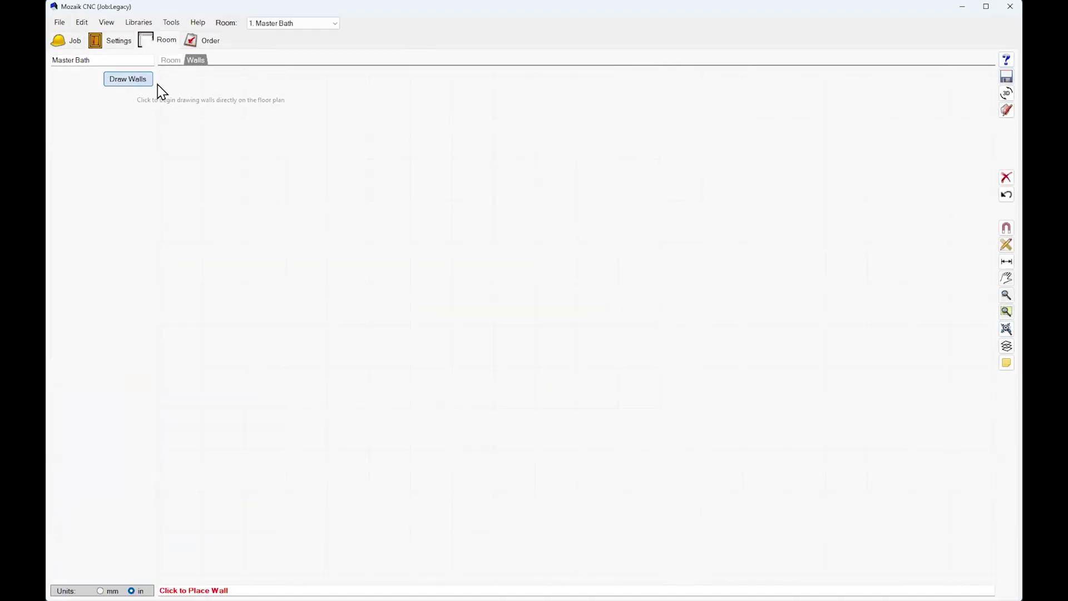
left_click(339, 160)
left_click(591, 170)
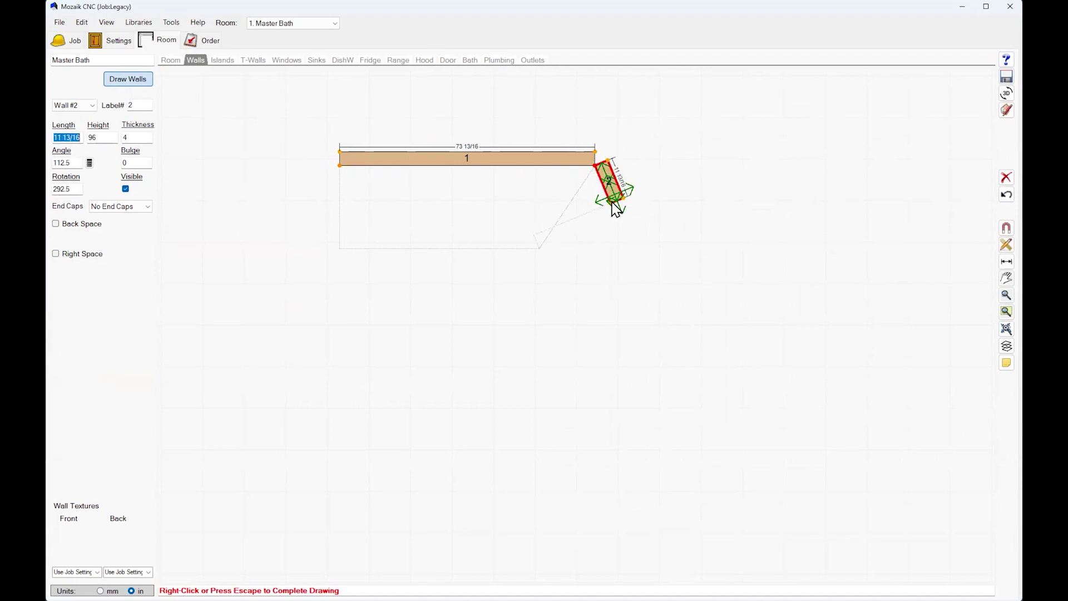
right_click(612, 206)
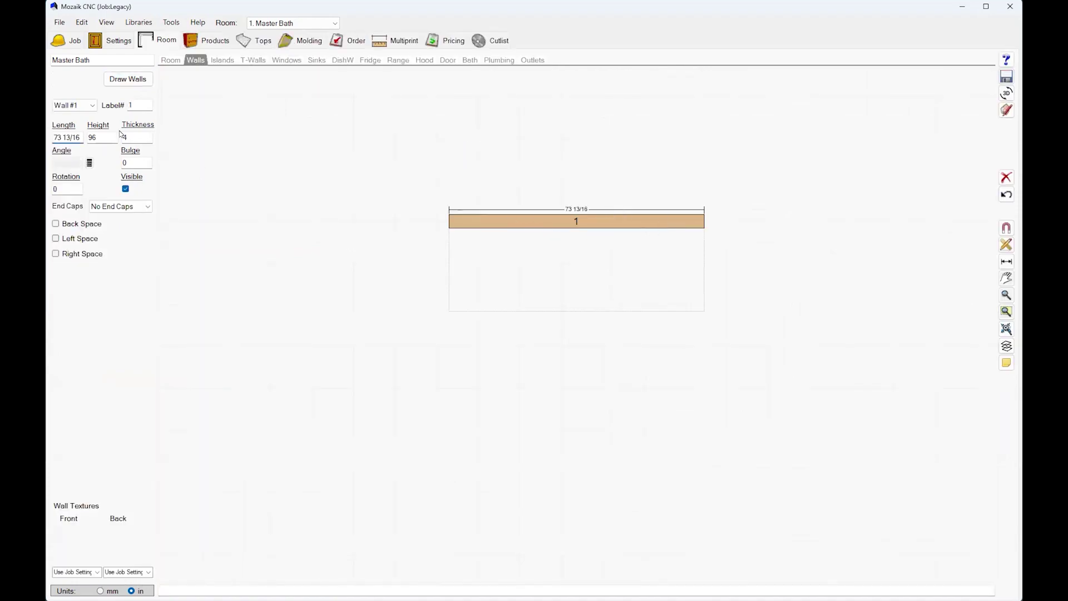
Step: Set the wall's length to 76 in, stretching it in both directions
left_click(86, 140)
key("ctrl+a")
type("7")
key("Return")
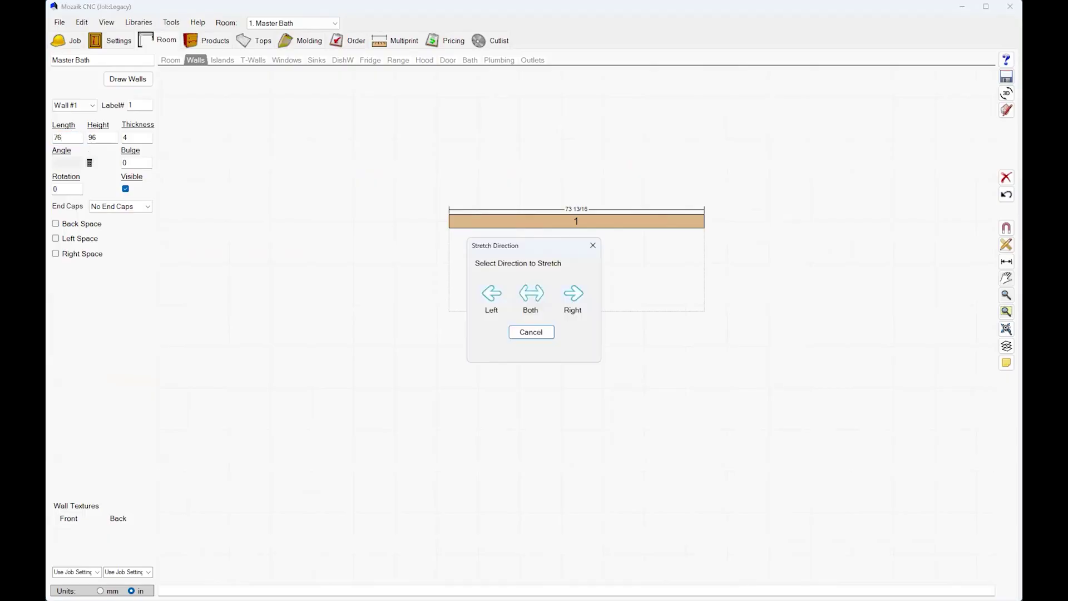
left_click(531, 294)
Step: Place a Vanity Sink Base from the product library against the wall and center it along the wall
left_click(215, 40)
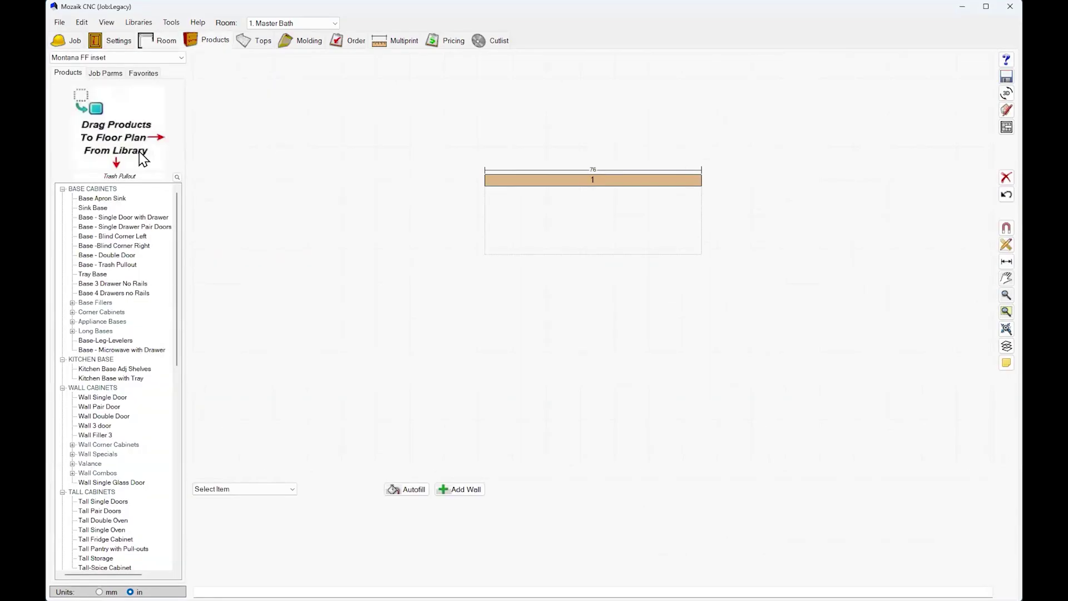
left_click(144, 73)
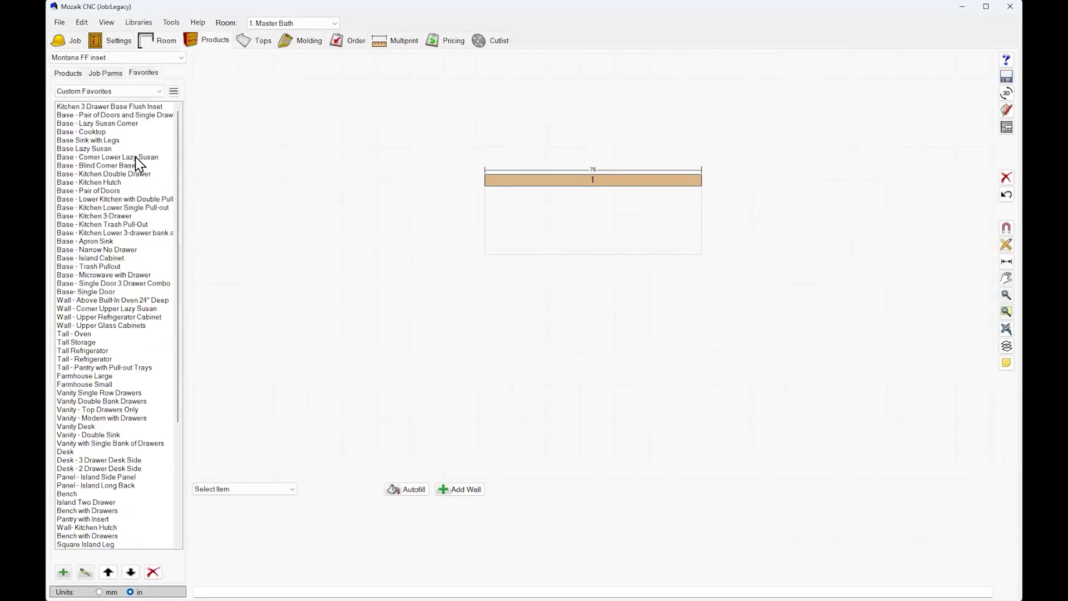
left_click(74, 73)
scroll(123, 270, "down", 10)
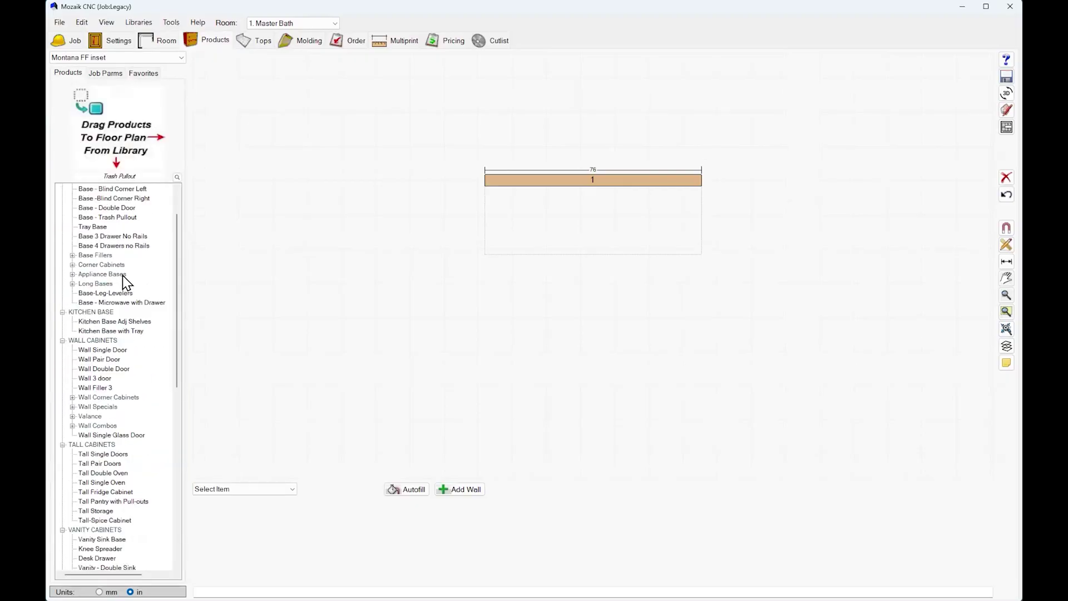
scroll(125, 288, "down", 2)
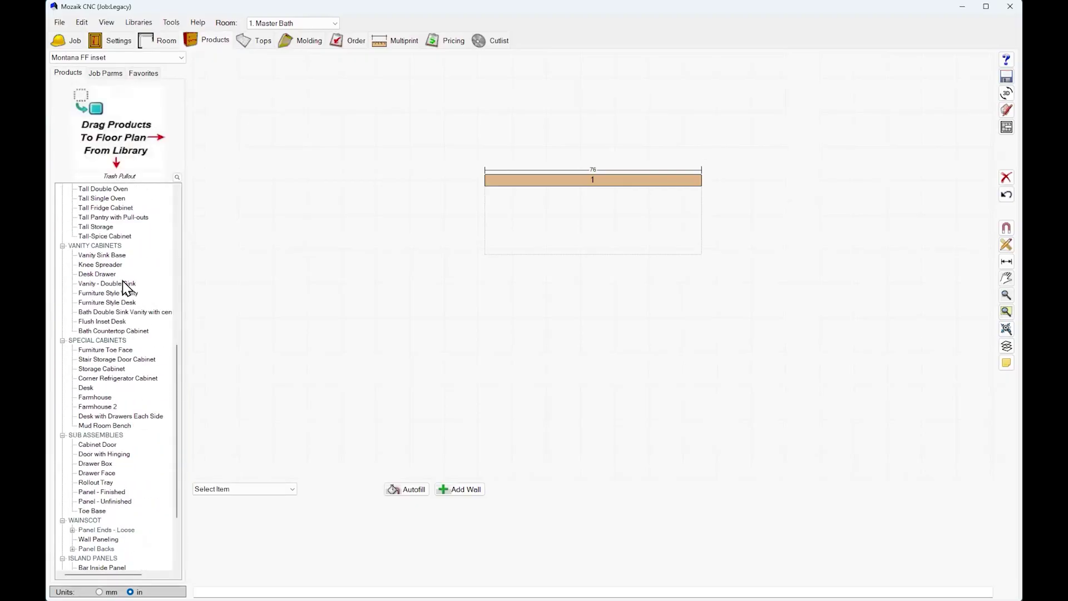
scroll(126, 287, "down", 3)
scroll(126, 287, "up", 9)
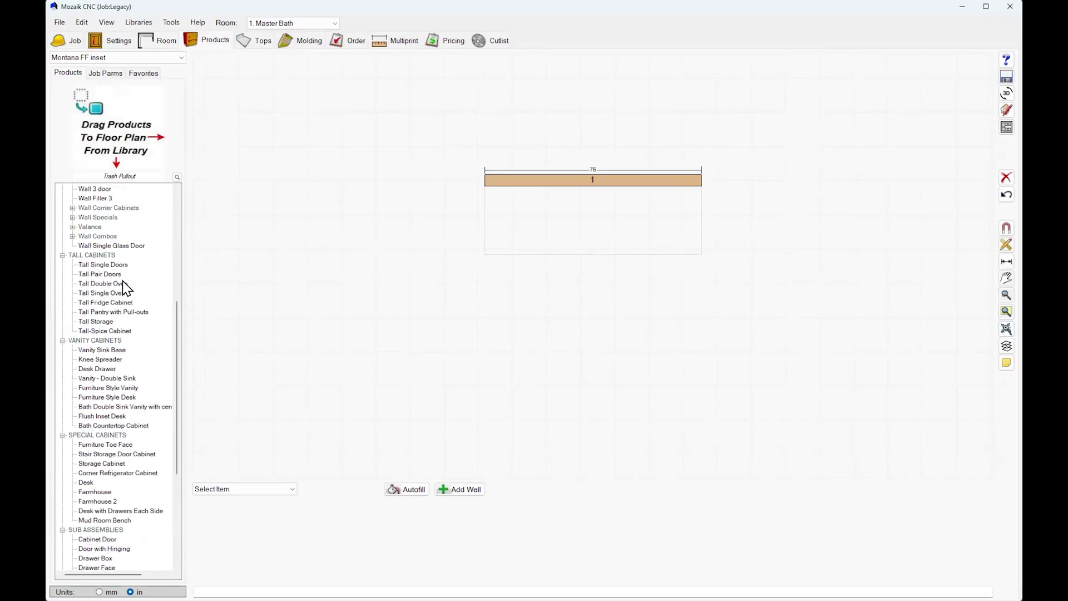
scroll(135, 354, "down", 2)
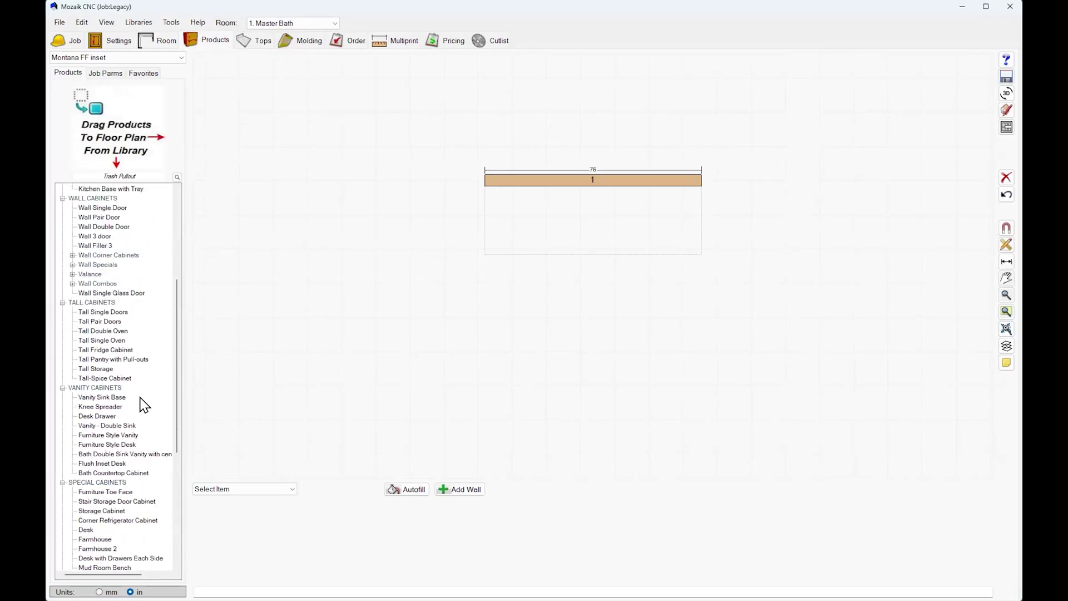
left_click(104, 397)
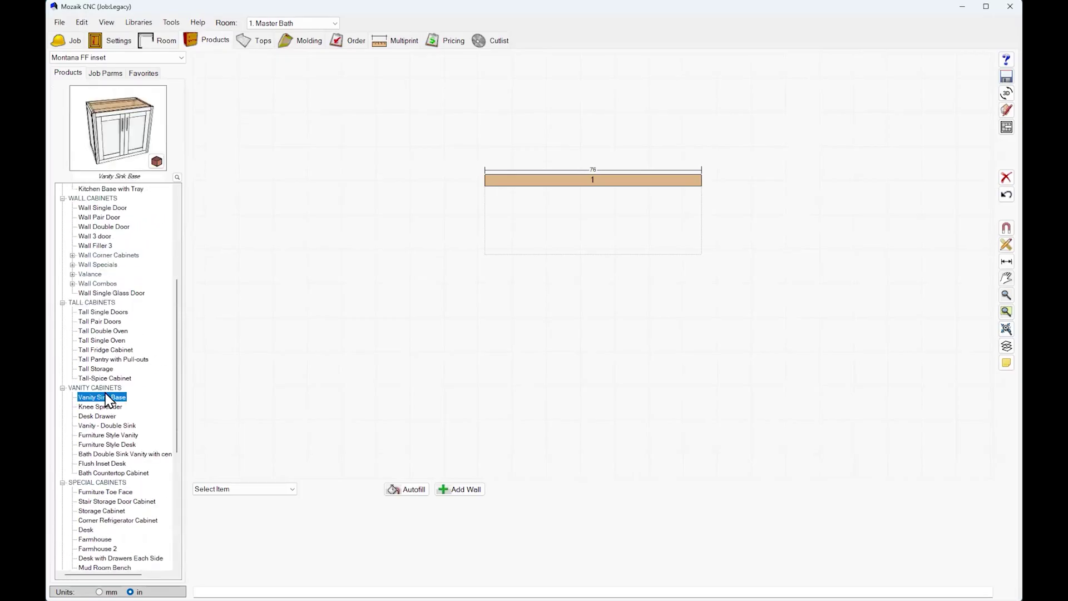
left_click(601, 210)
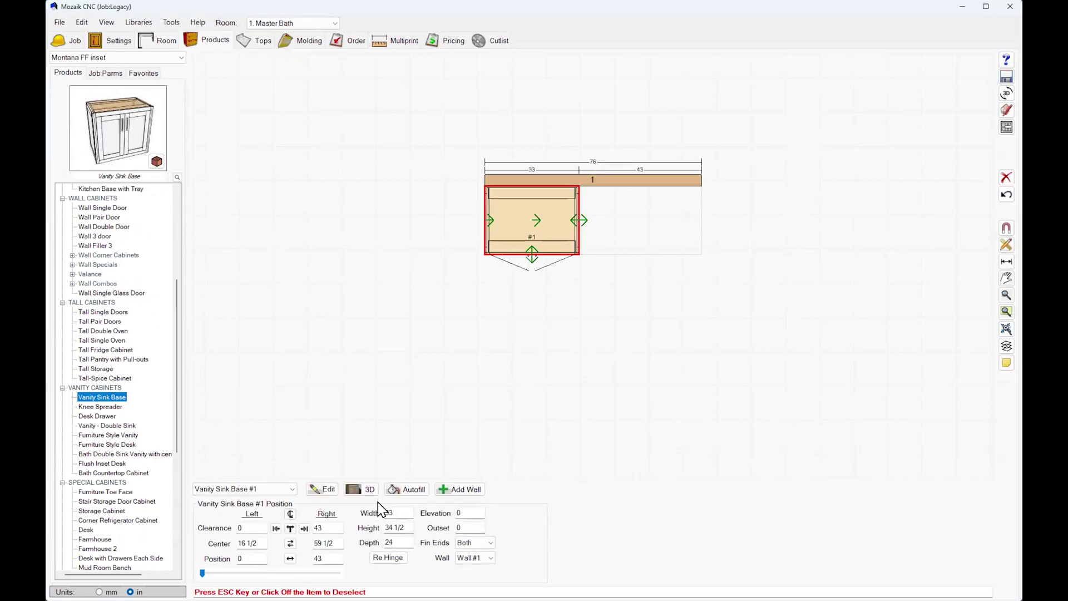
left_click(289, 514)
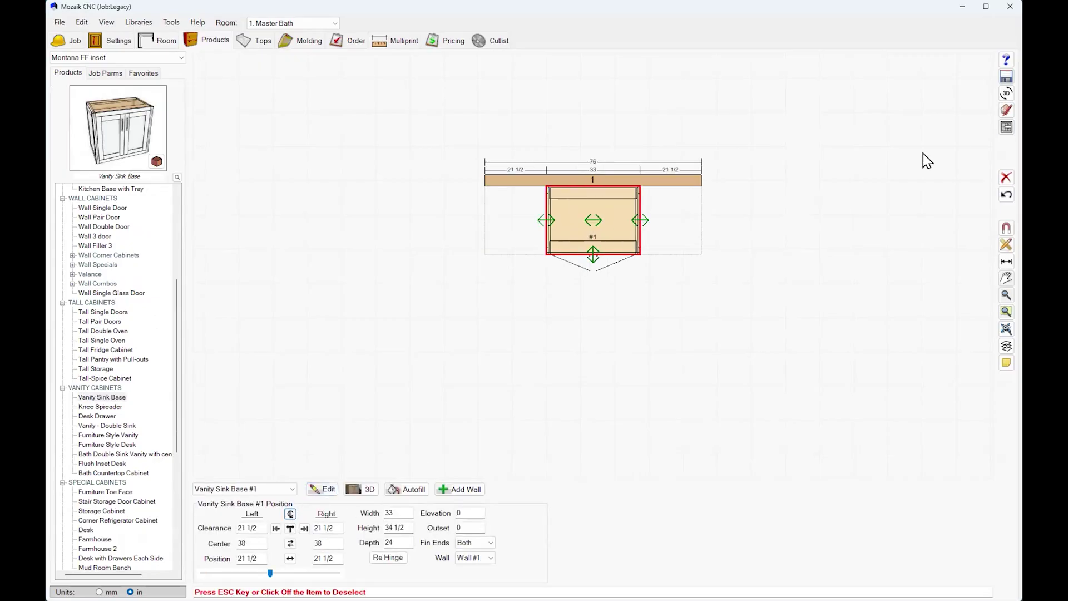
Step: Open the vanity from the wall's elevation view for editing and set its width to 74 in
left_click(1007, 129)
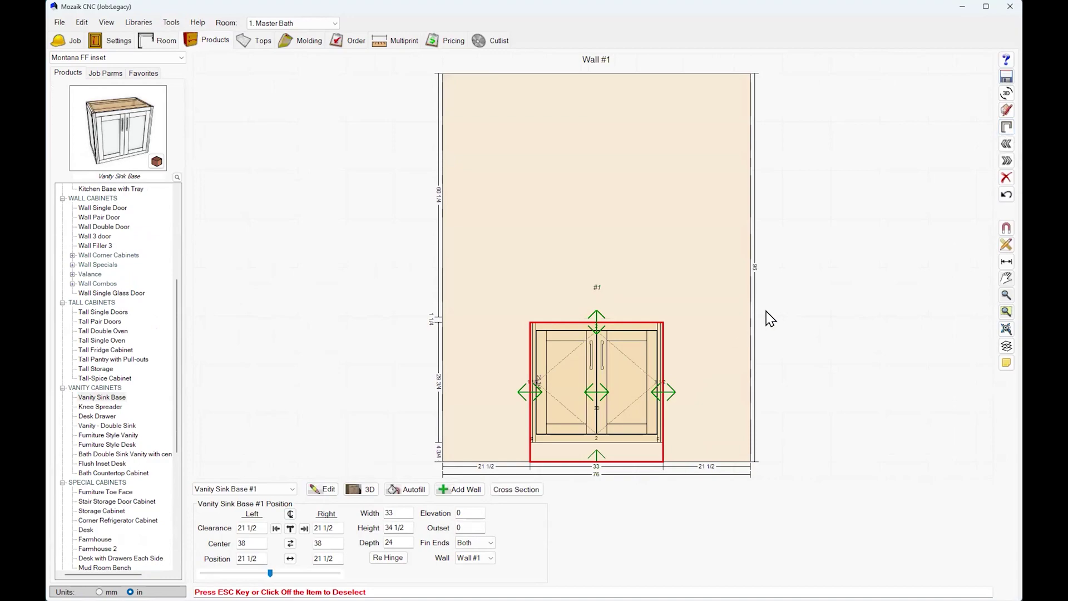
double_click(622, 368)
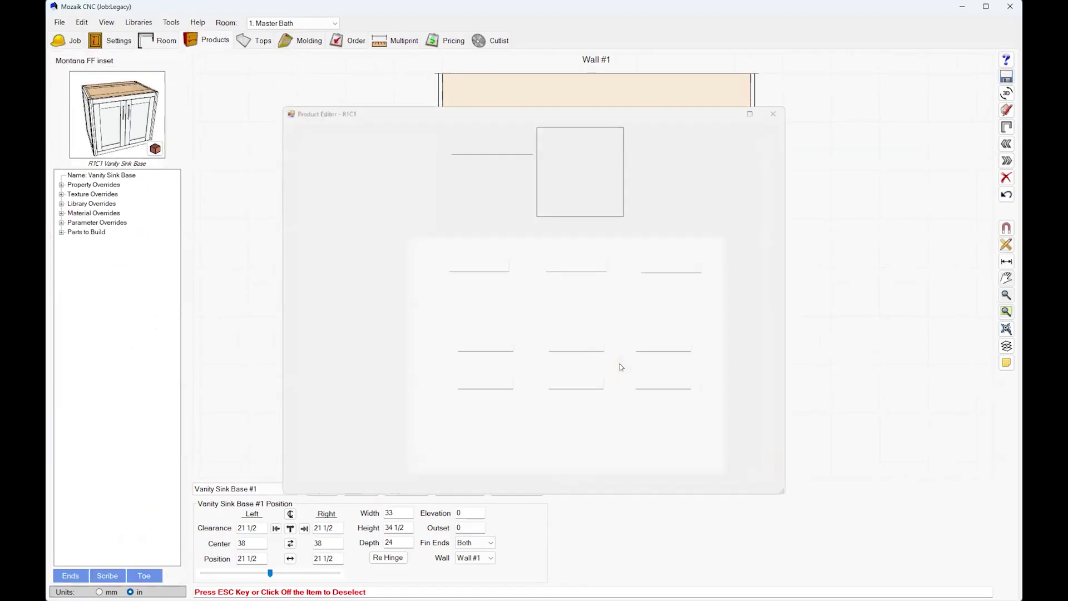
left_click(548, 229)
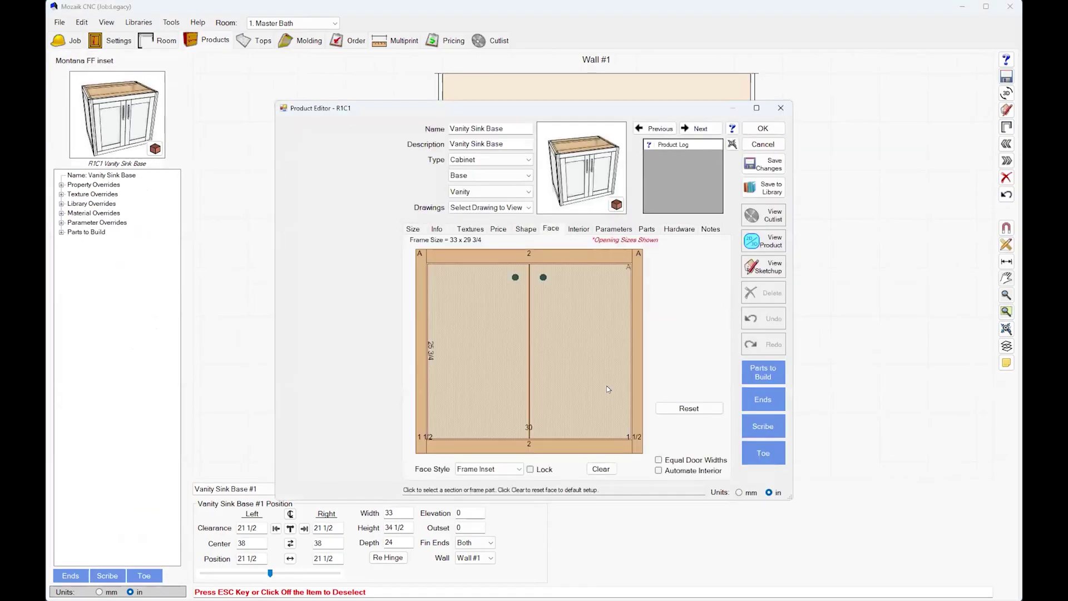
left_click(413, 229)
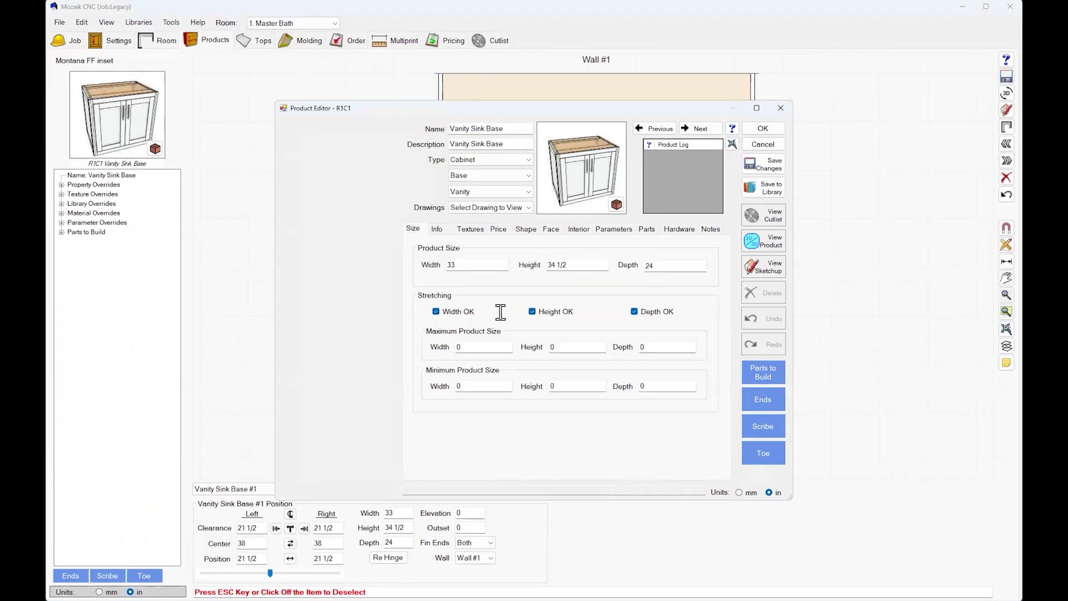
key("Tab")
left_click(676, 264)
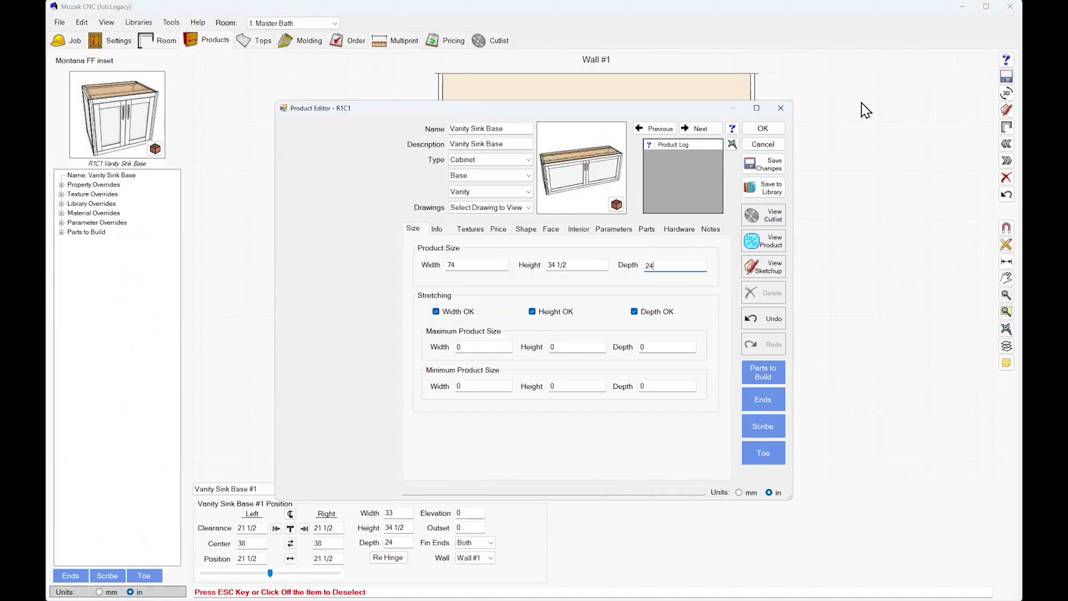
Step: Clear the vanity's face and split it into three equal side-by-side open sections
left_click(550, 229)
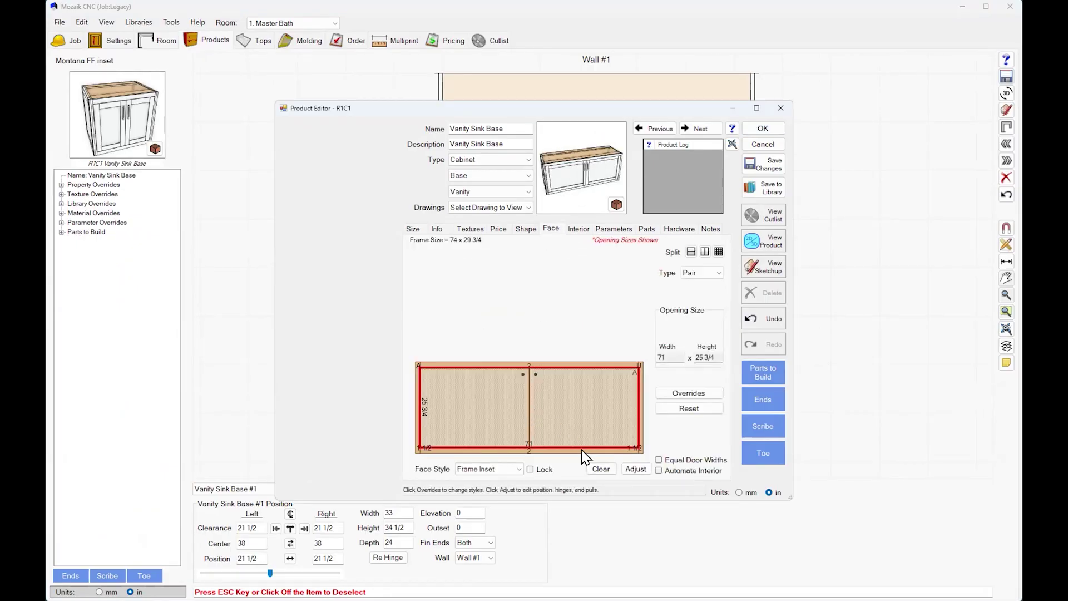
left_click(601, 469)
left_click(530, 419)
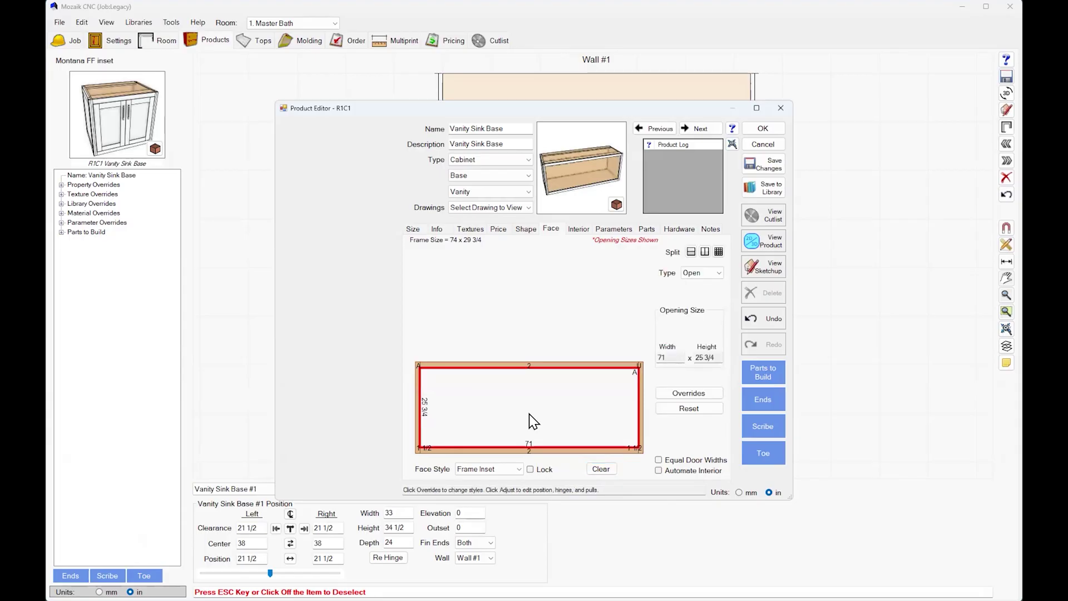
left_click(718, 252)
left_click(474, 296)
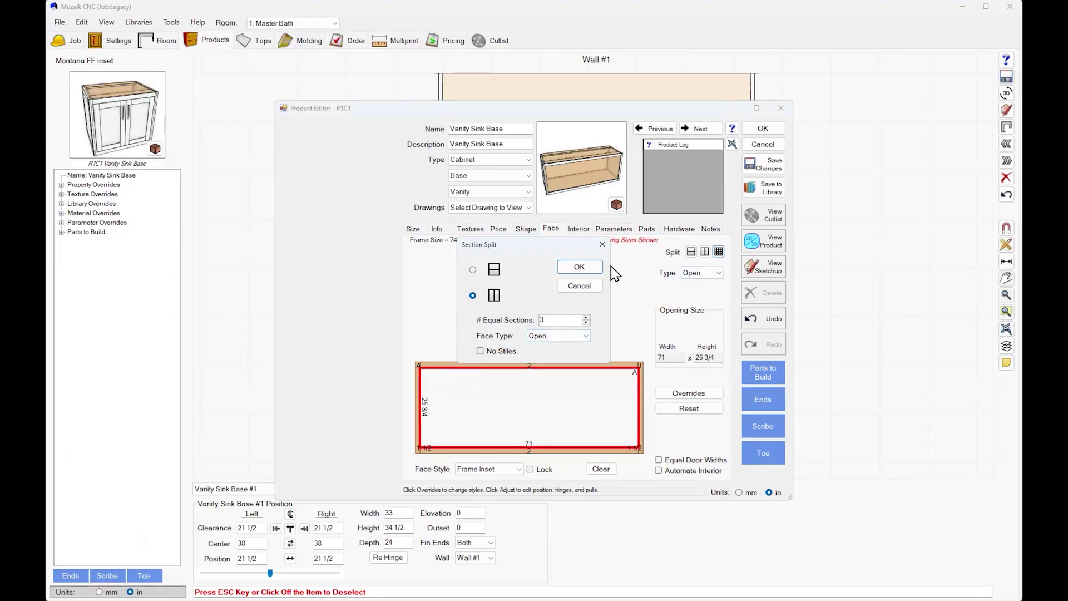
left_click(579, 267)
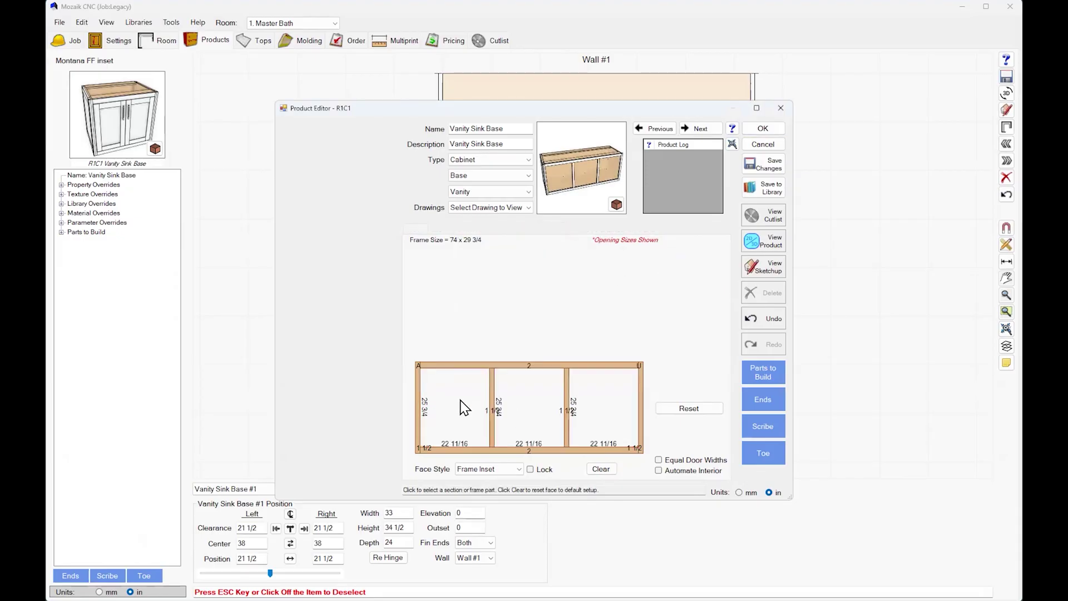
Step: Set the face type of the two outer sections to Pair
left_click(462, 406)
left_click(716, 275)
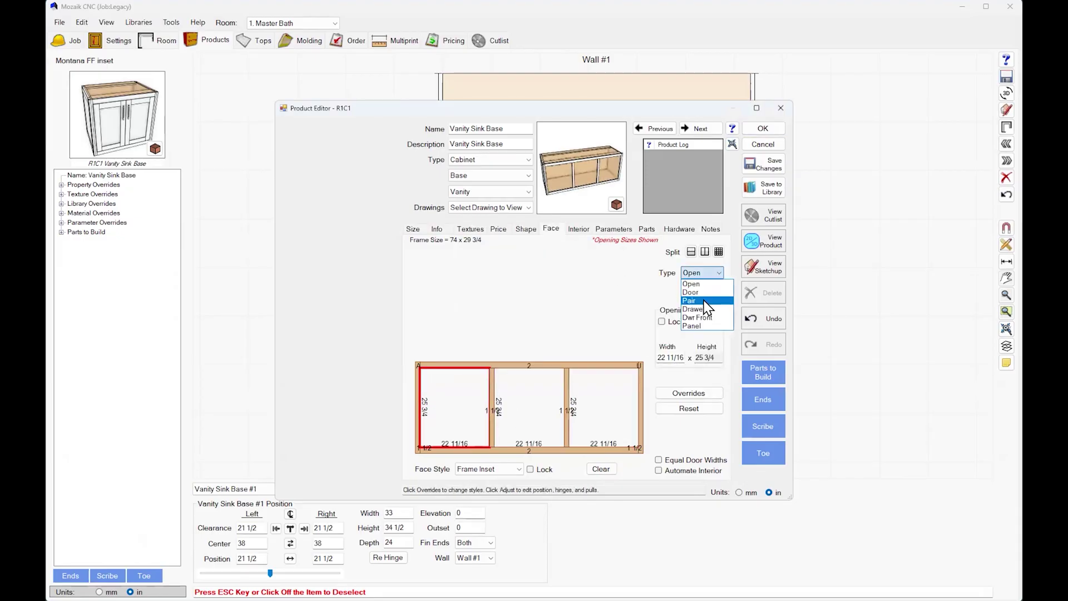
left_click(702, 299)
left_click(626, 398)
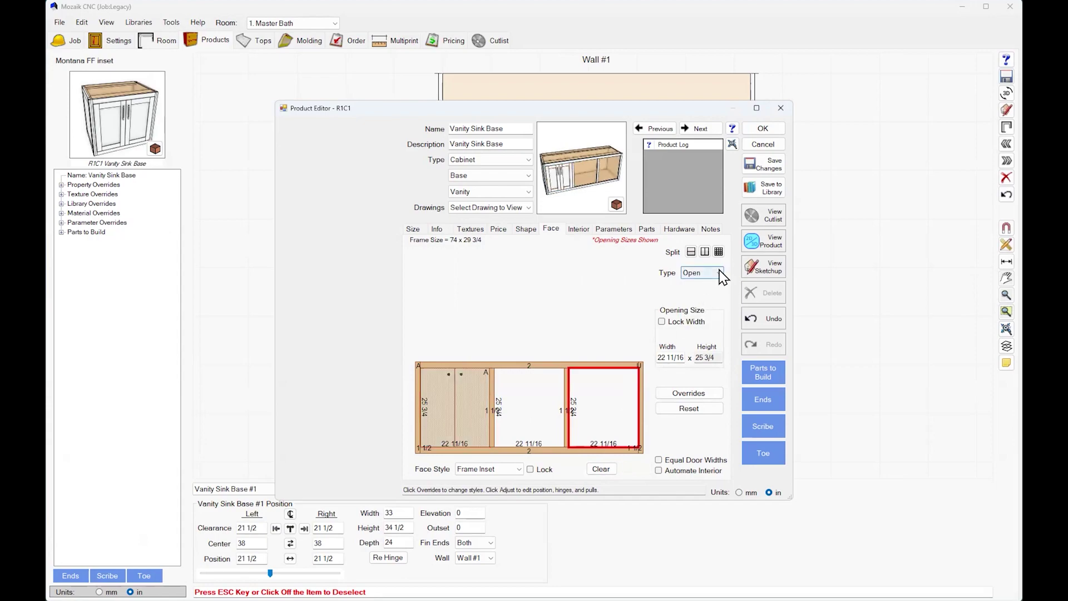
left_click(722, 275)
left_click(699, 302)
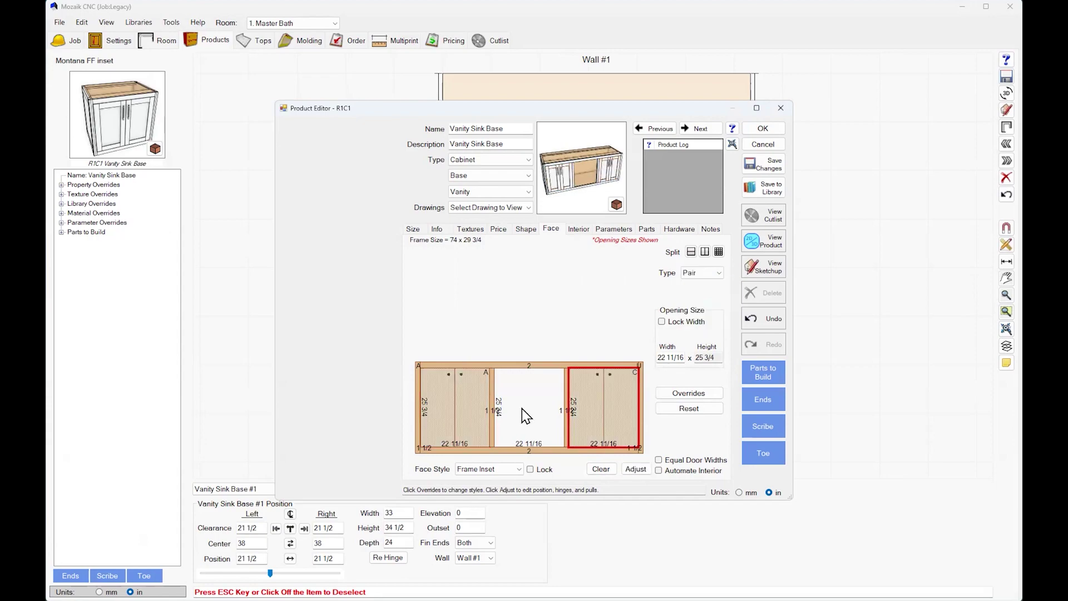
Step: Split the middle section into three equal stacked Drawer sections with no rails
left_click(526, 411)
left_click(718, 252)
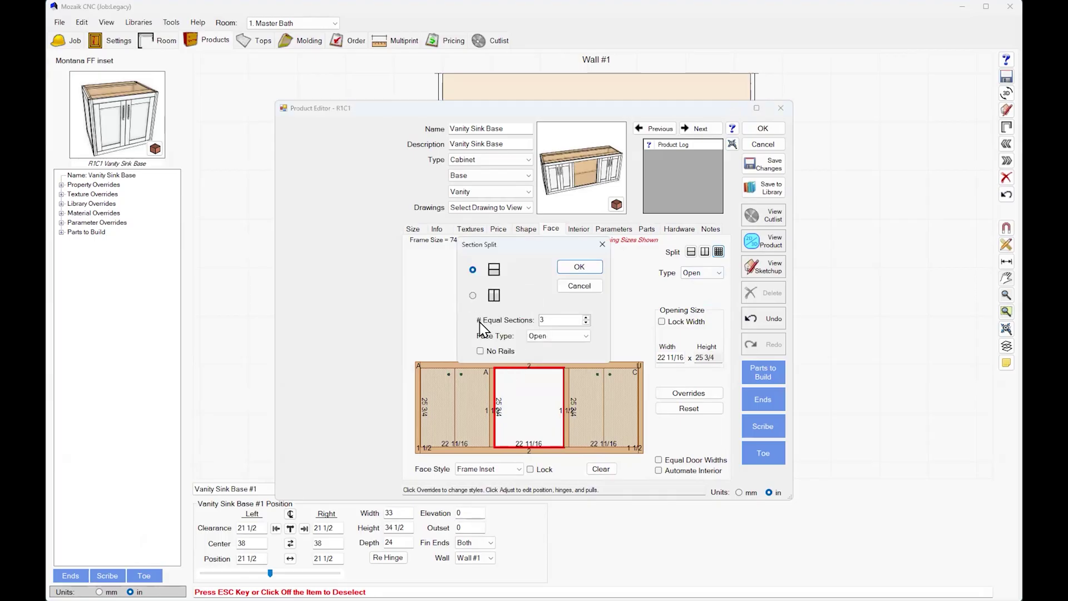
left_click(480, 351)
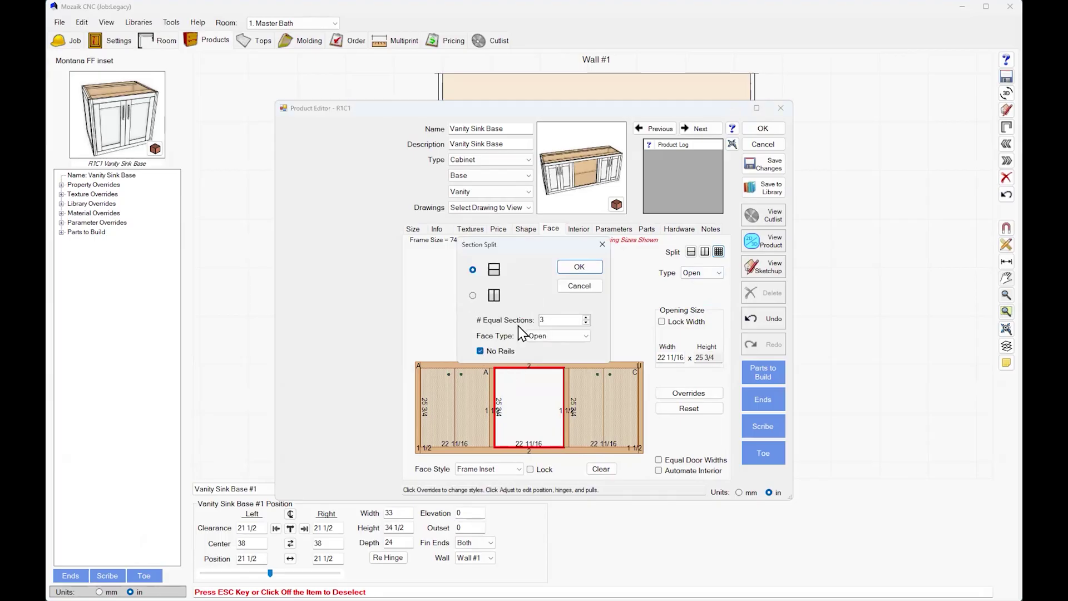
left_click(572, 338)
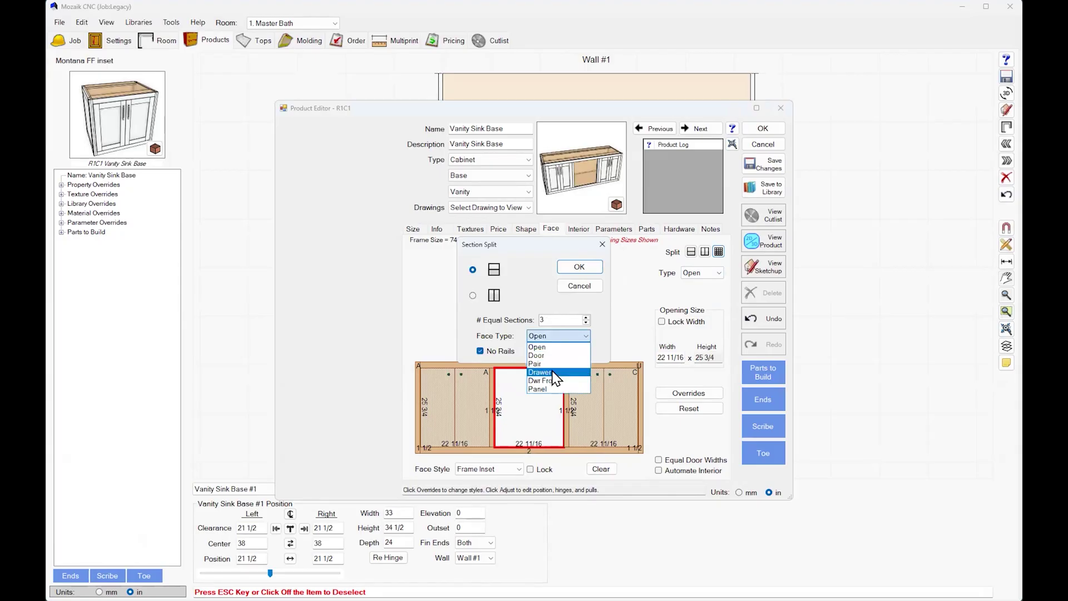
left_click(555, 372)
left_click(580, 268)
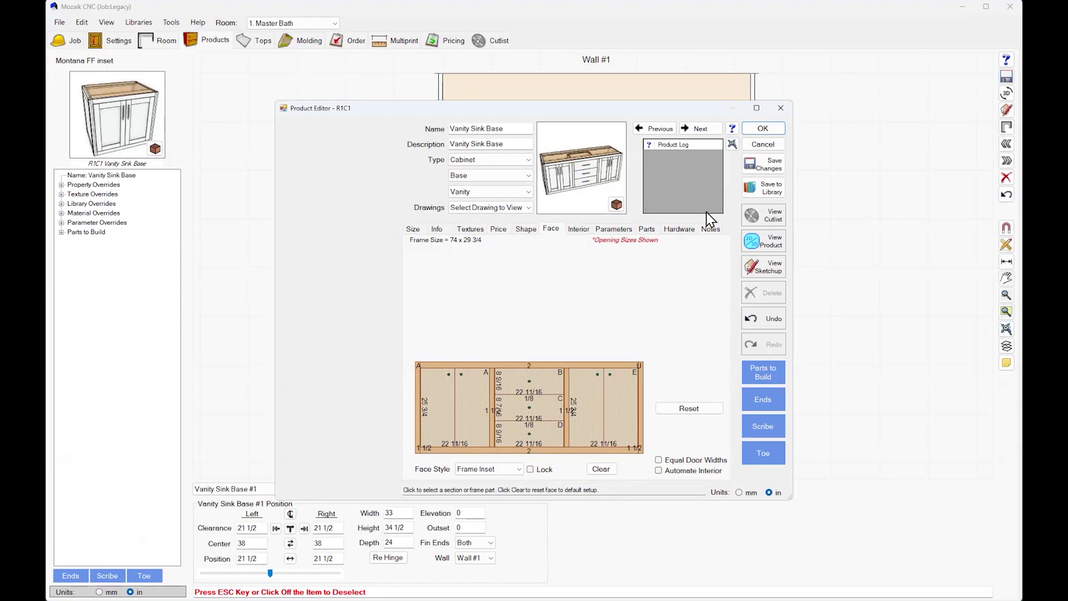
Step: Open the vanity's 3D product view alongside its interior layout and hide the Doors, Hardware and Drawer Boxes layers
left_click(773, 245)
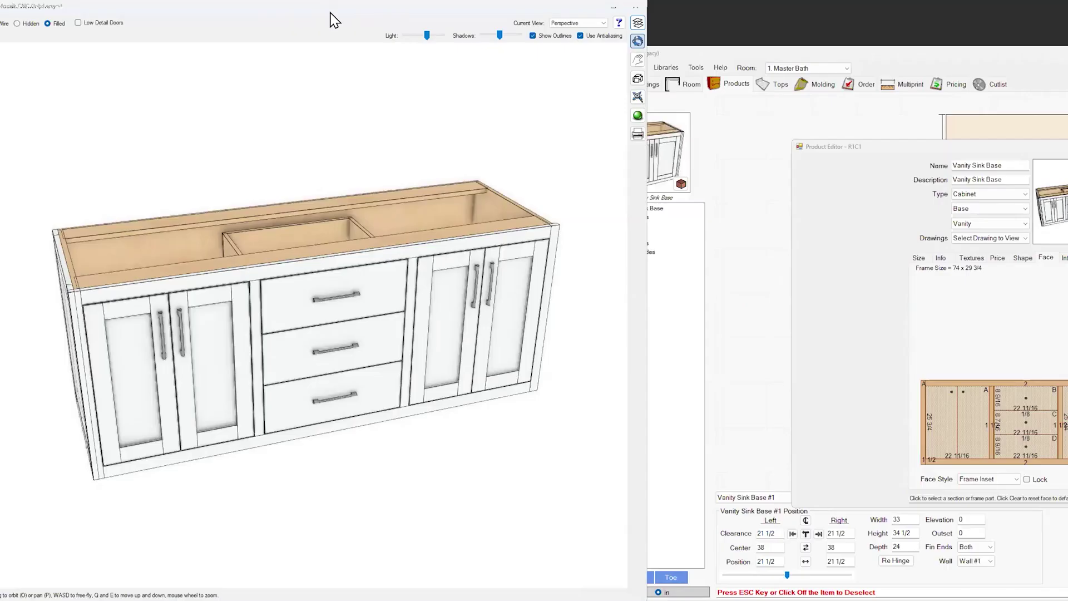
mouse_move(375, 268)
left_mouse_down()
mouse_move(253, 267)
mouse_move(390, 267)
left_mouse_up()
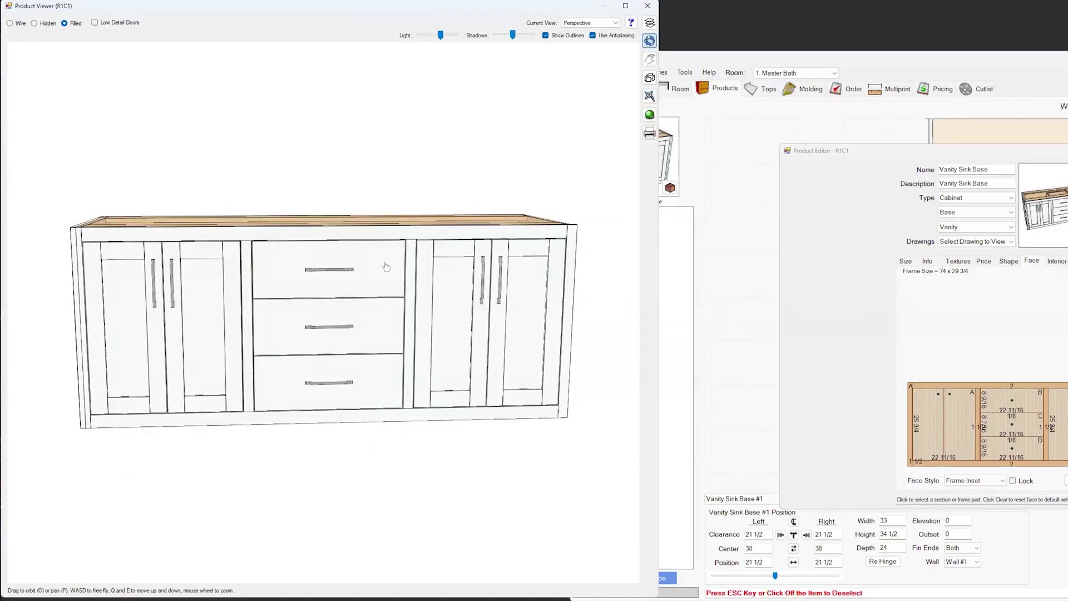
left_click(1056, 261)
left_click(649, 22)
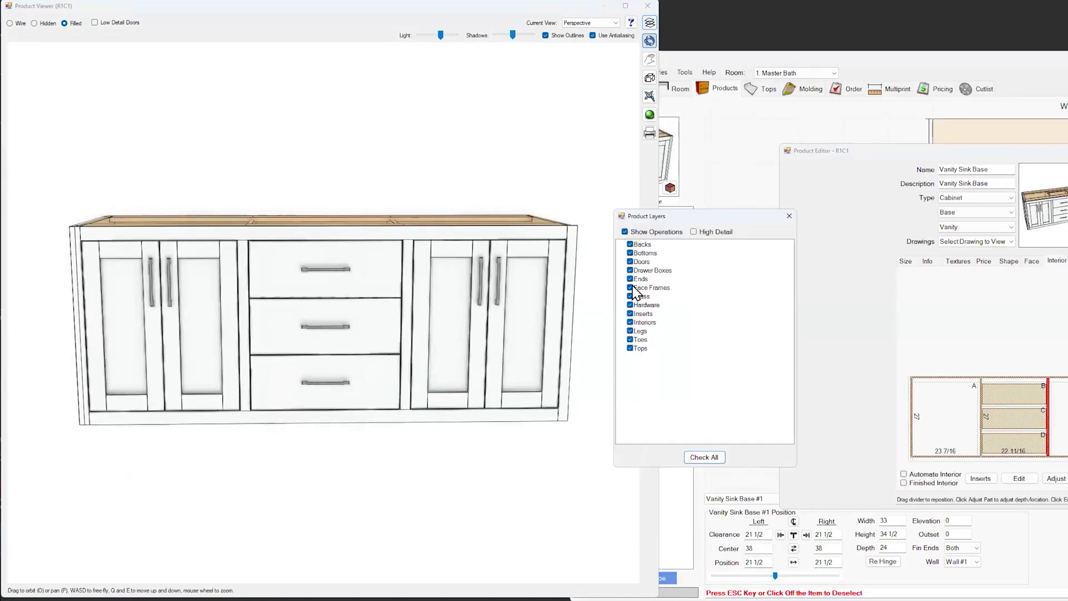
left_click(630, 262)
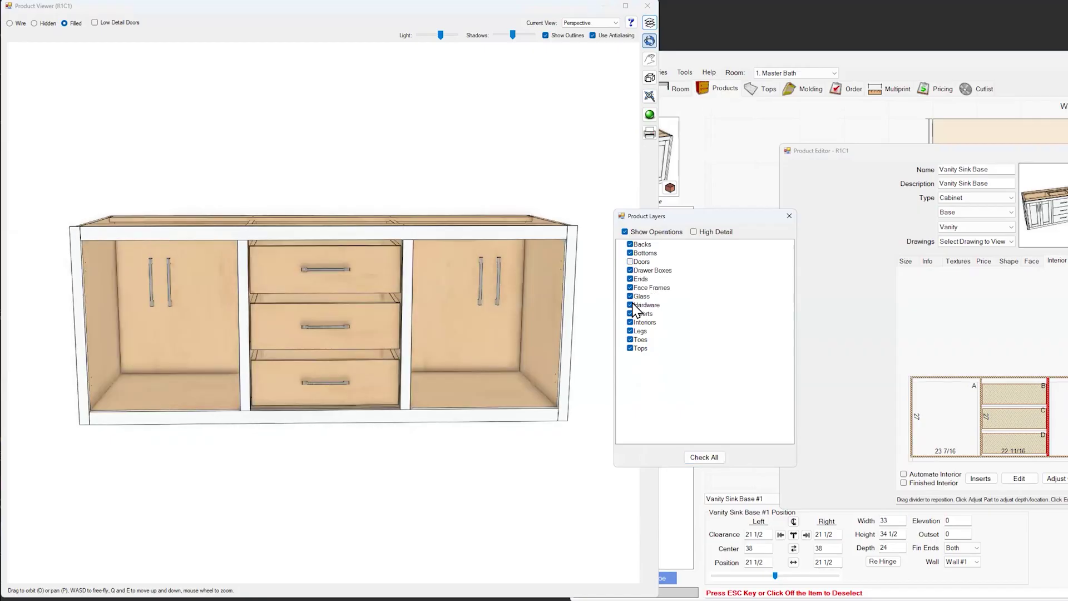
left_click(634, 305)
left_click(631, 271)
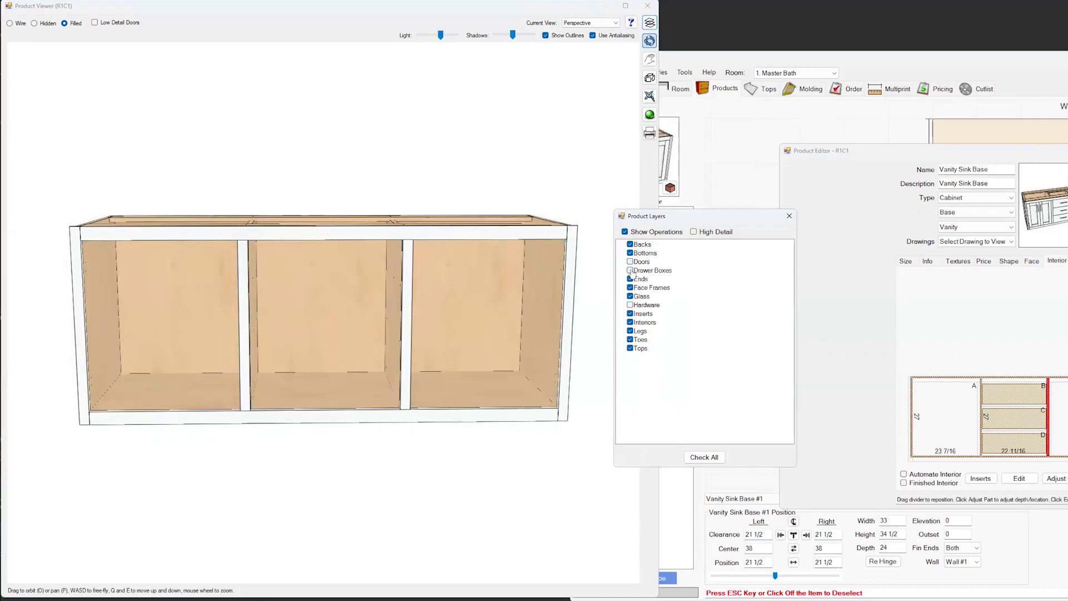
Step: Examine the bare vanity carcass from the front, ends, back and underside, checking its partitions and drilled holes, and close the layer list
left_click_drag(461, 348, 345, 424)
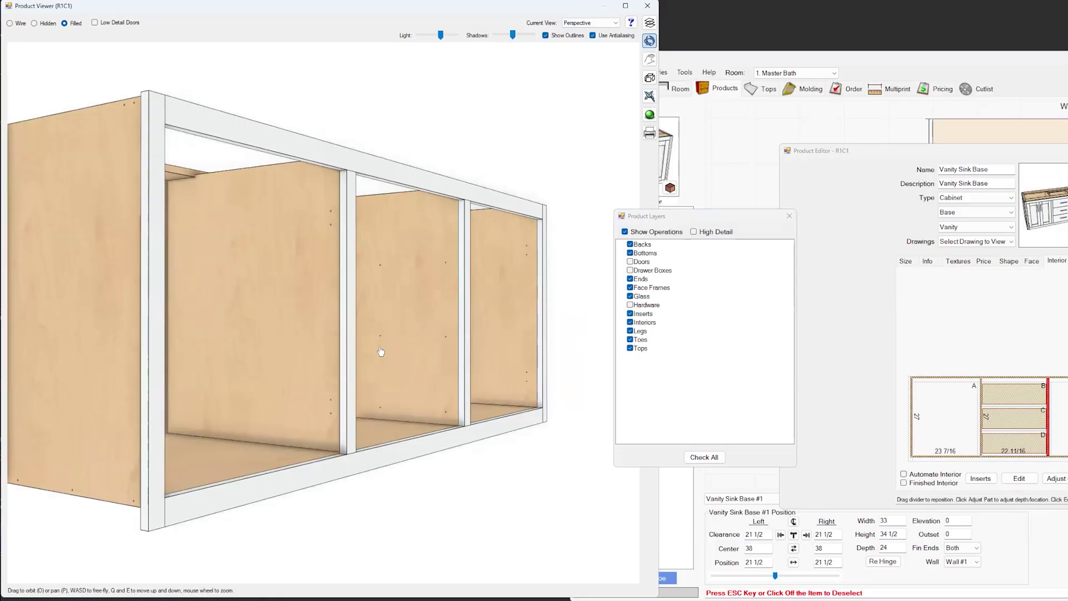
left_click_drag(485, 347, 438, 340)
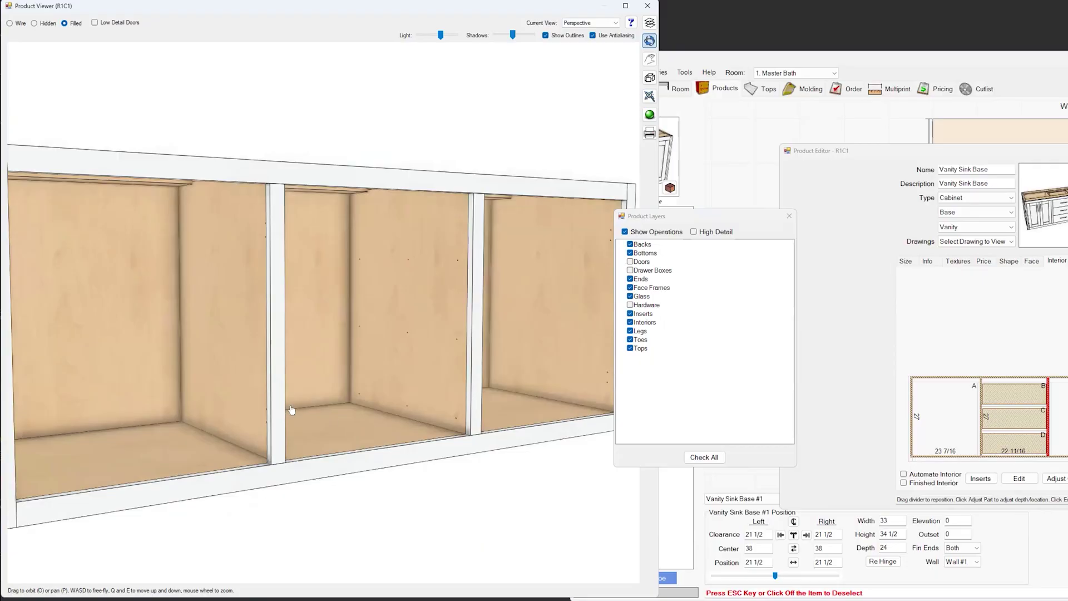
left_click_drag(290, 411, 434, 276)
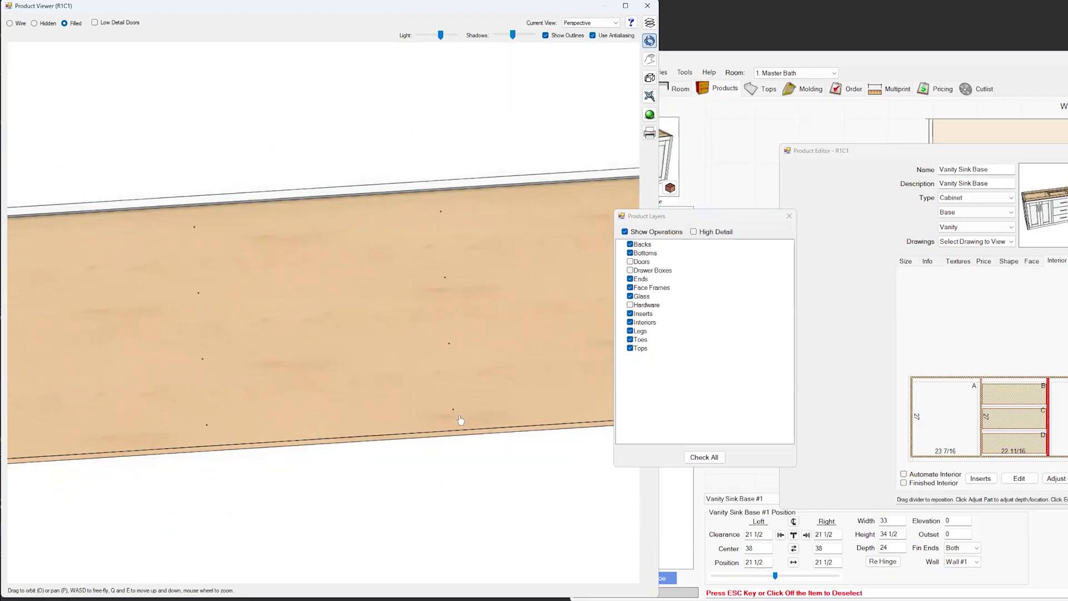
scroll(476, 305, "down", 6)
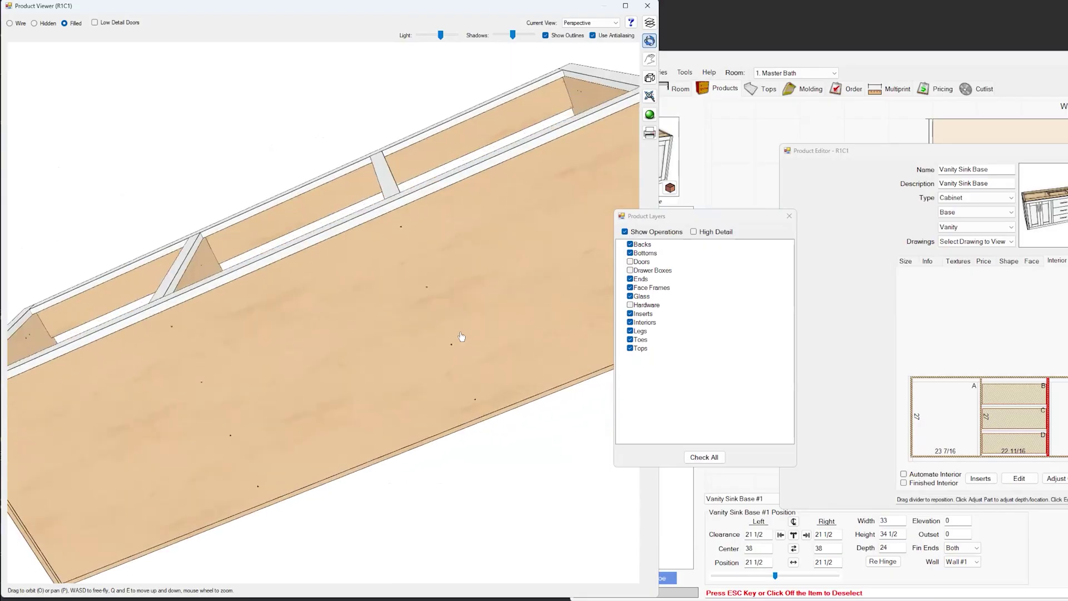
left_click_drag(488, 362, 476, 409)
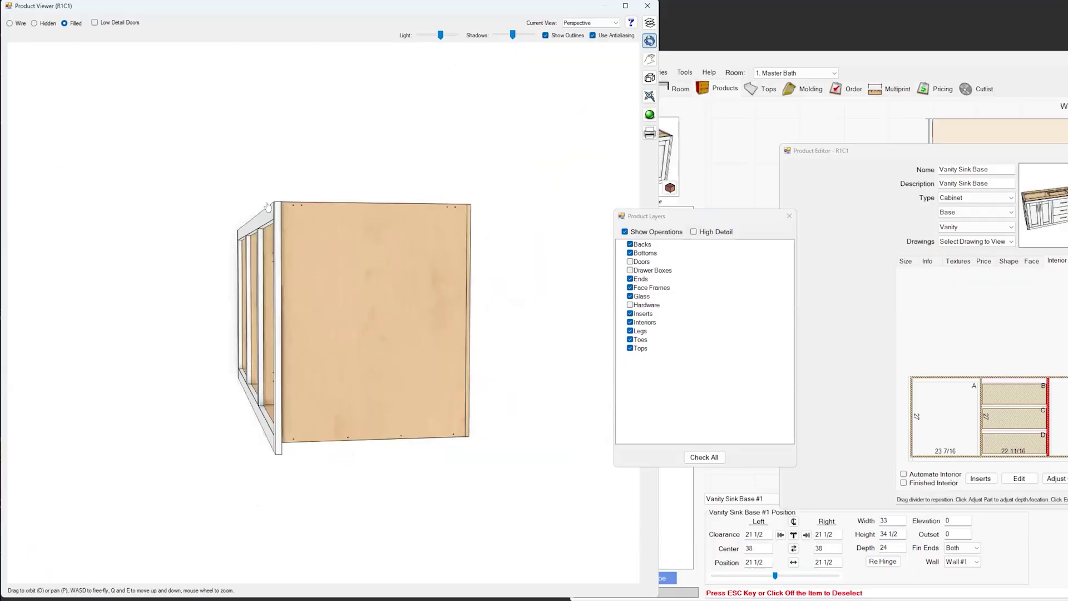
left_click_drag(345, 245, 336, 295)
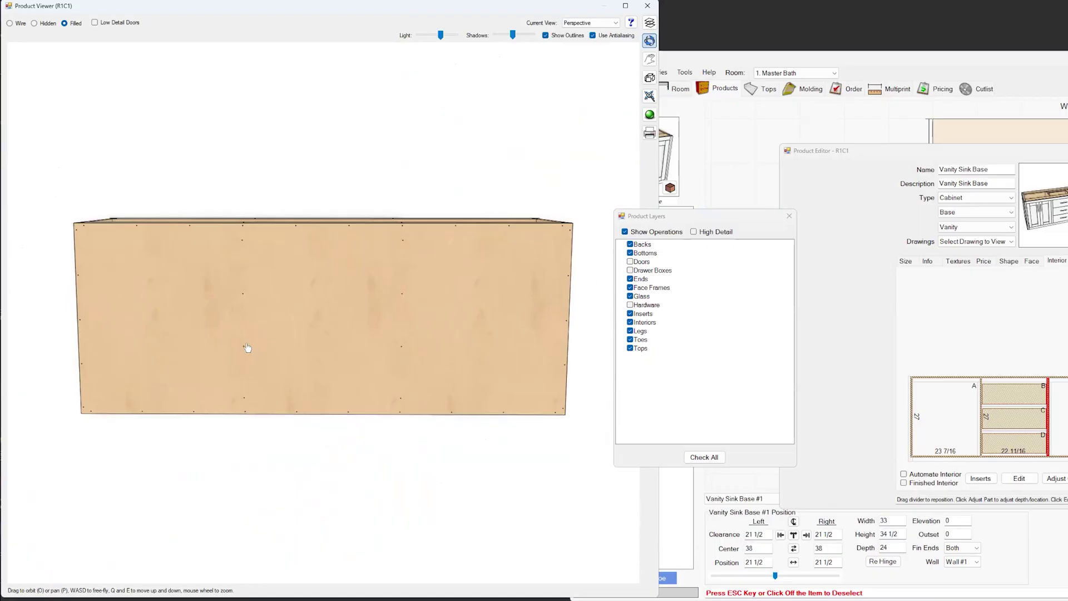
left_click_drag(248, 348, 398, 341)
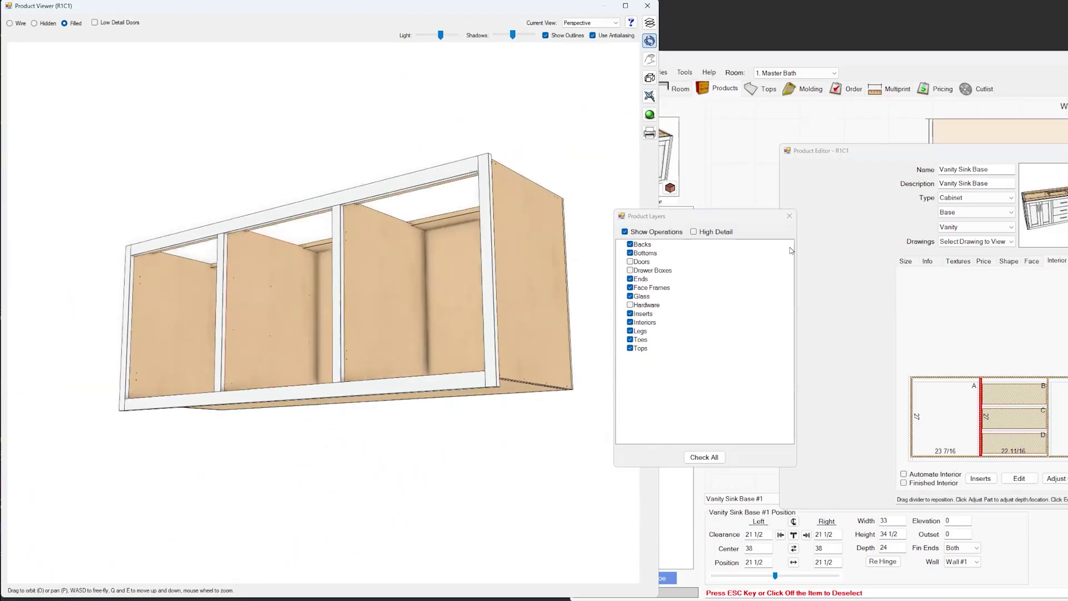
left_click(789, 215)
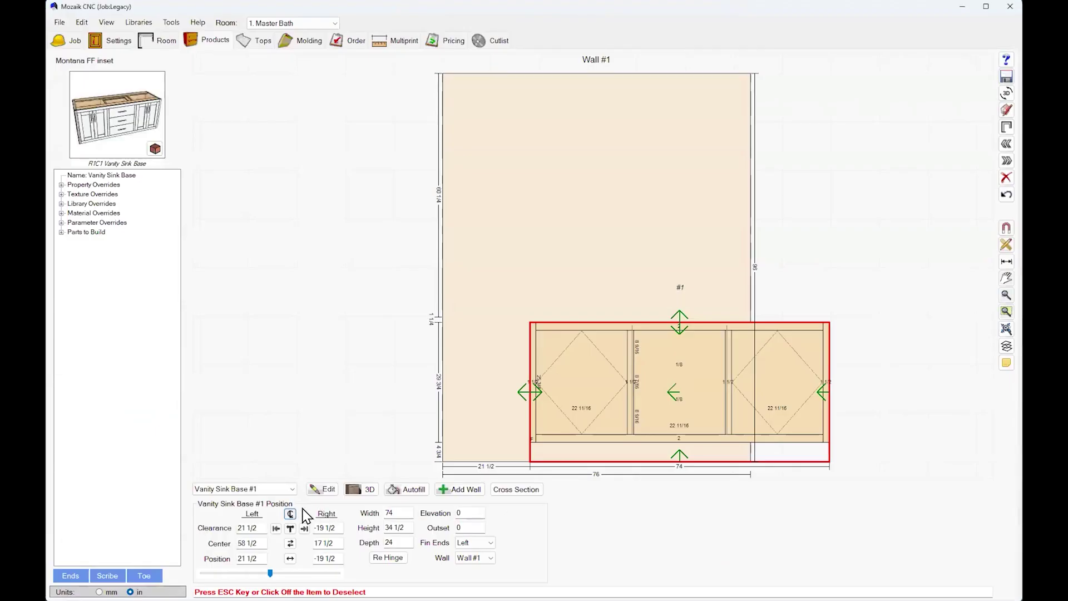
Step: Review the job's cutlists for Face Frames and Panel Stock
left_click(496, 41)
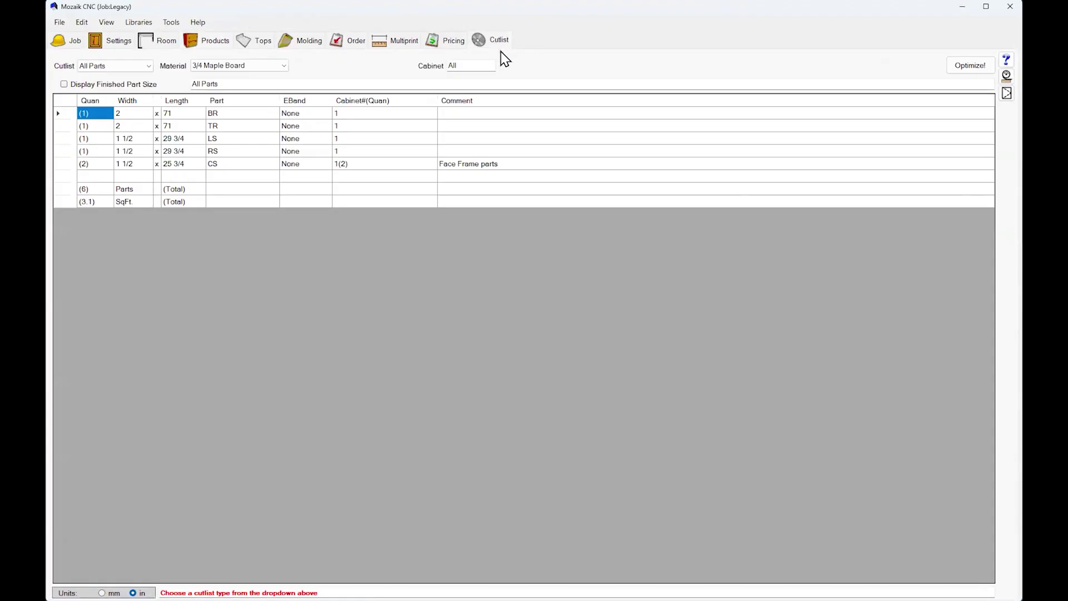
left_click(126, 67)
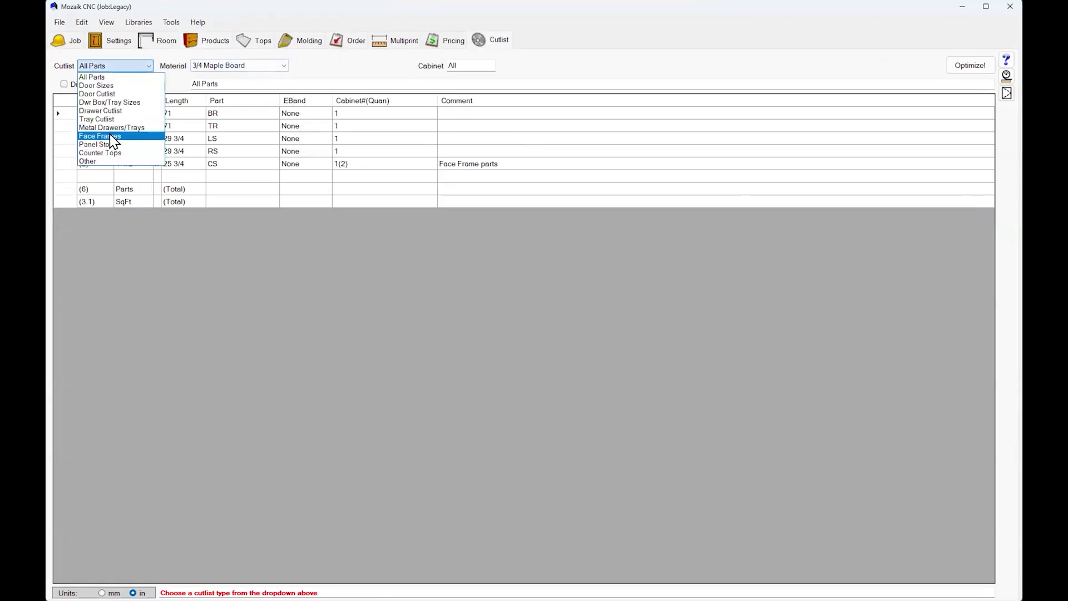
left_click(134, 137)
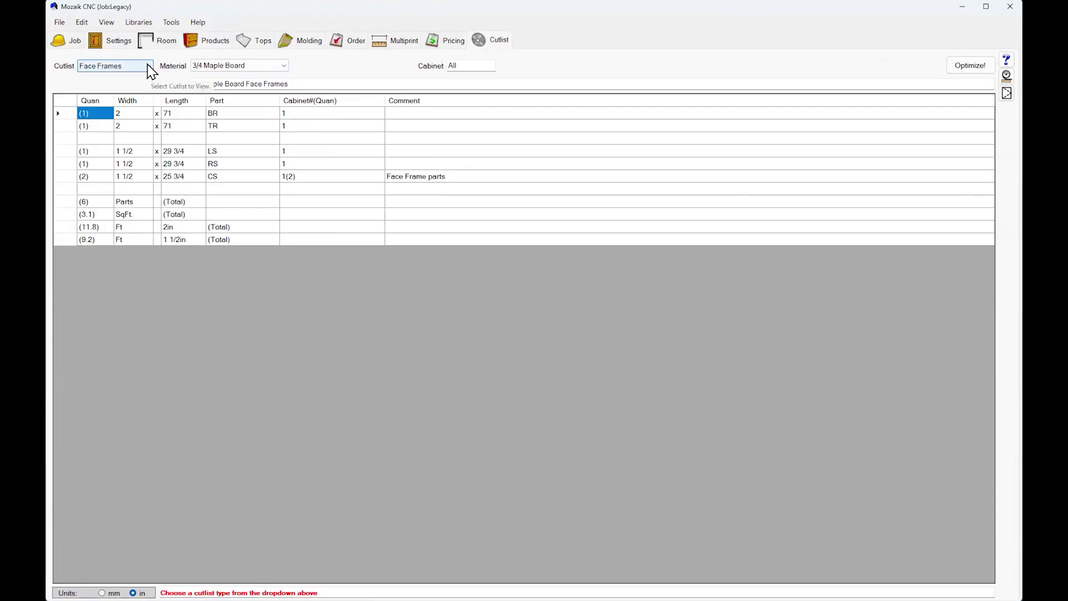
left_click(148, 66)
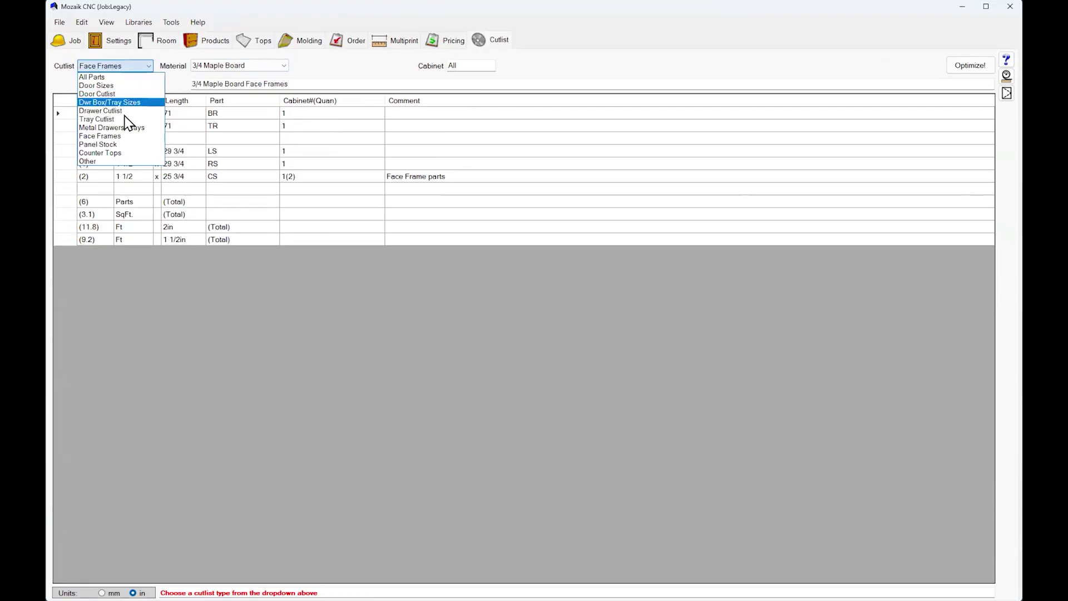
left_click(120, 146)
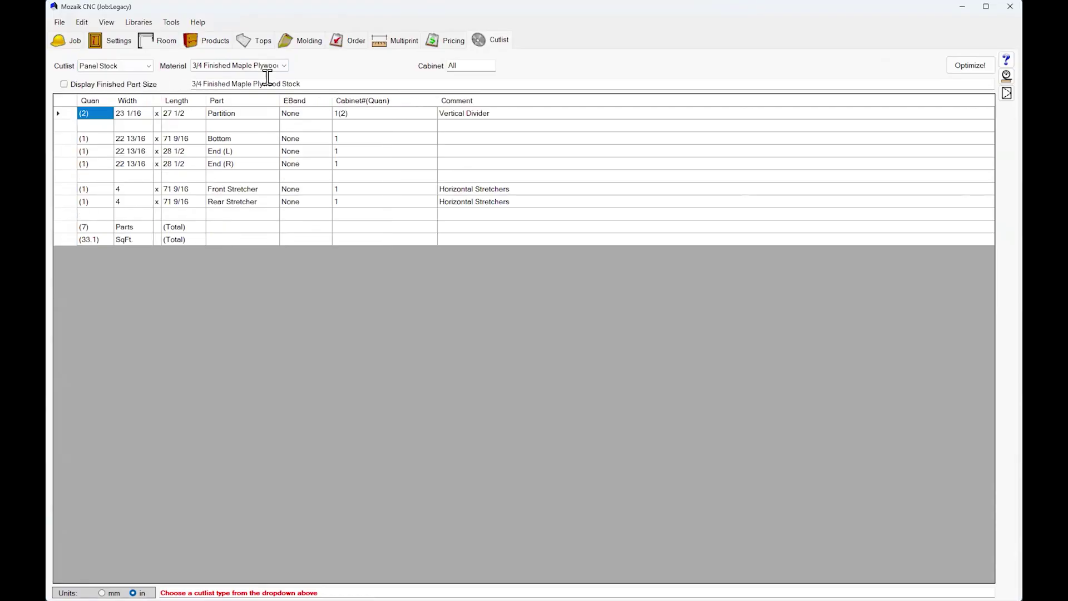
Step: Optimize the panel stock for both 3/4 Finished Maple Plywood and 1/2" Finished Maple Plywood
left_click(969, 66)
left_click(427, 273)
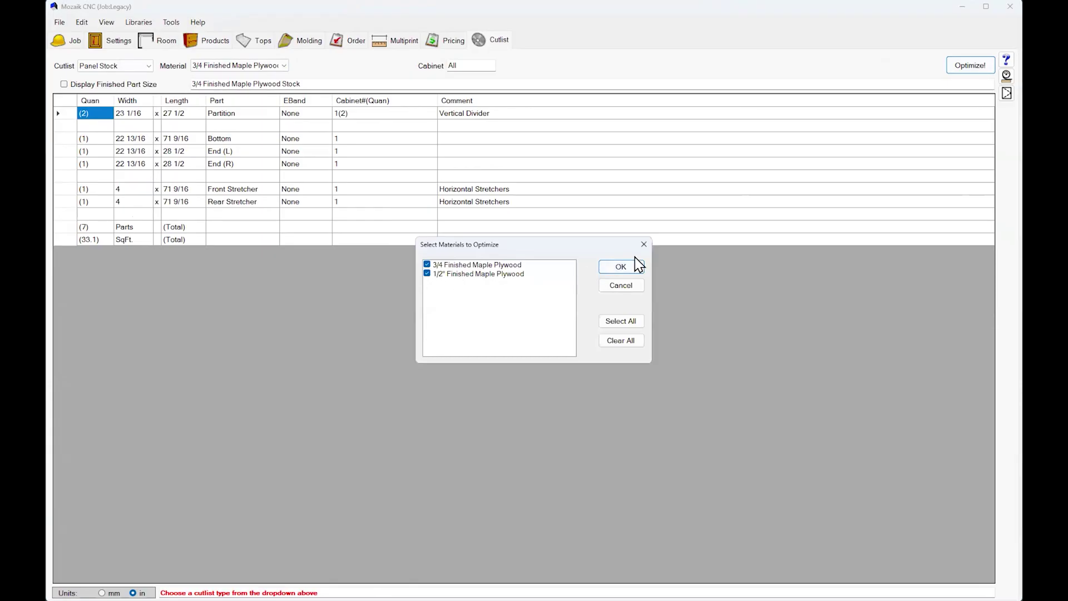
left_click(636, 268)
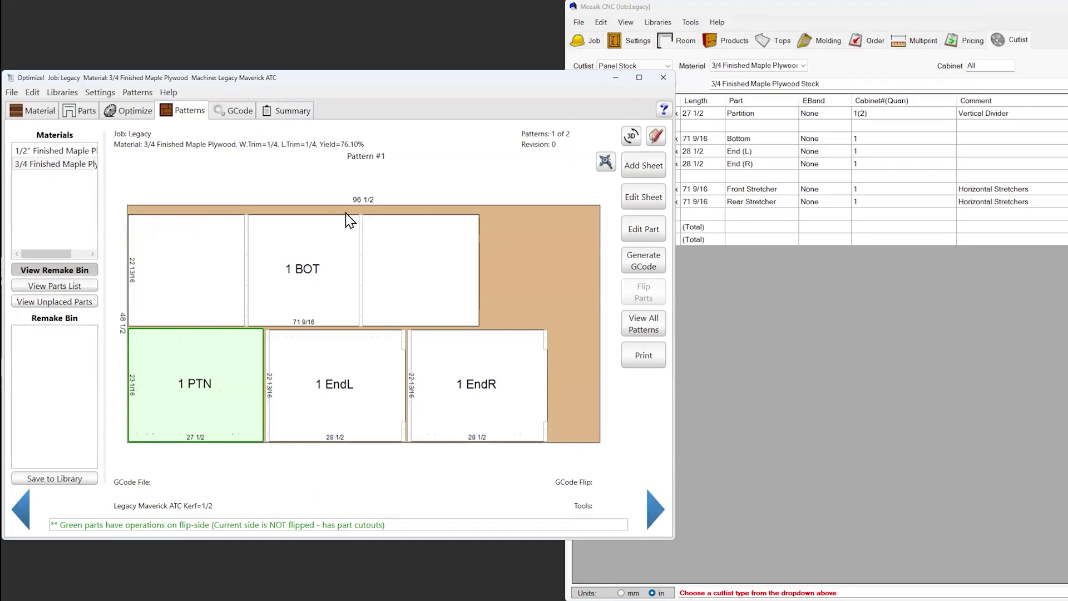
Step: Inspect the vanity in the 3D room view and its open carcass with center stiles and partitions in the product view
key("alt+Tab")
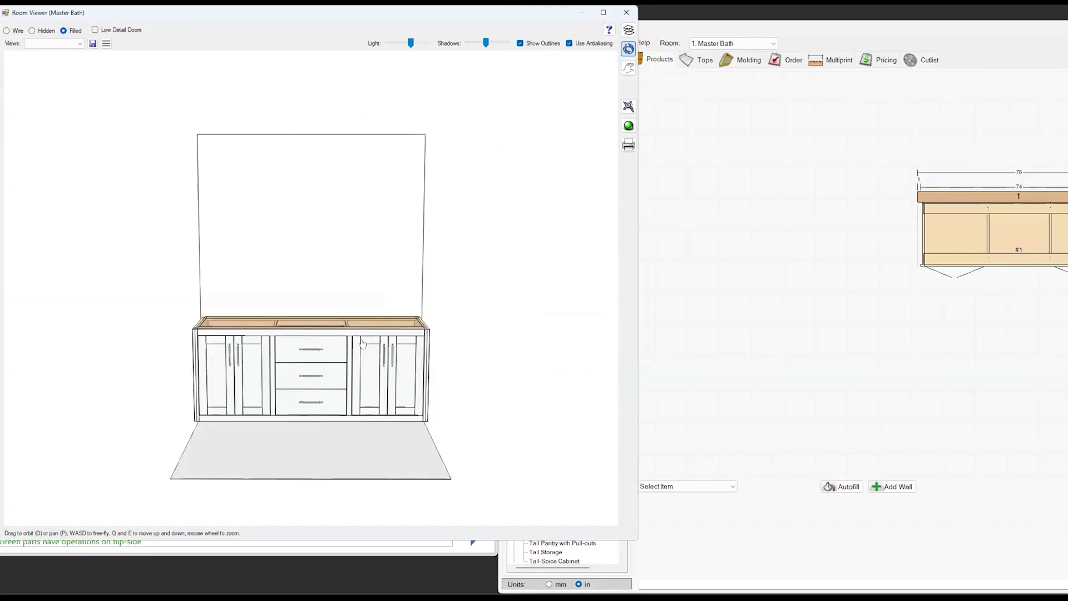
left_click_drag(299, 371, 362, 326)
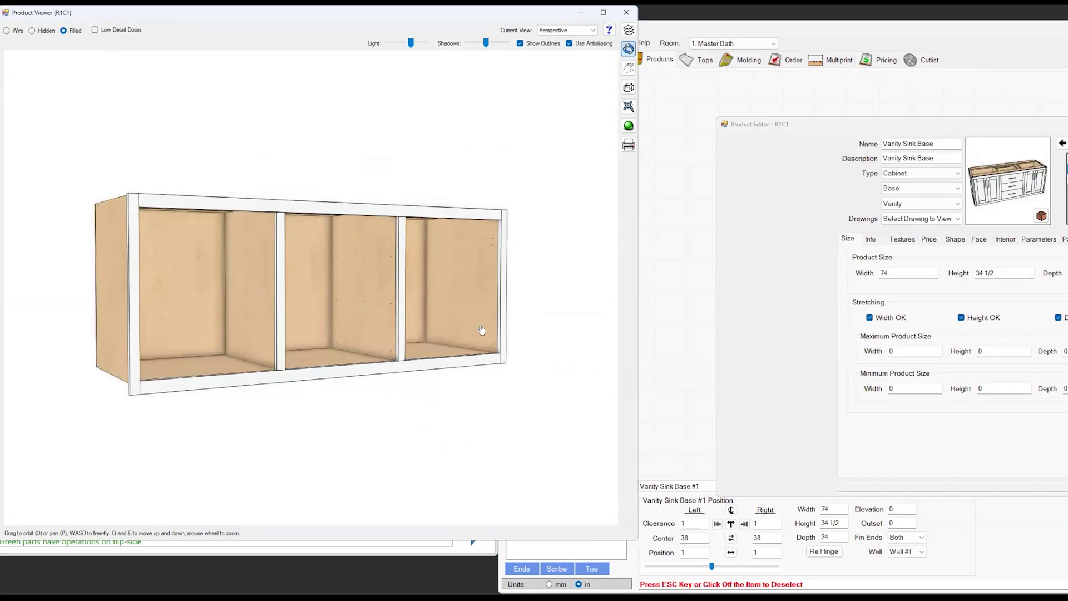
left_click_drag(445, 346, 405, 303)
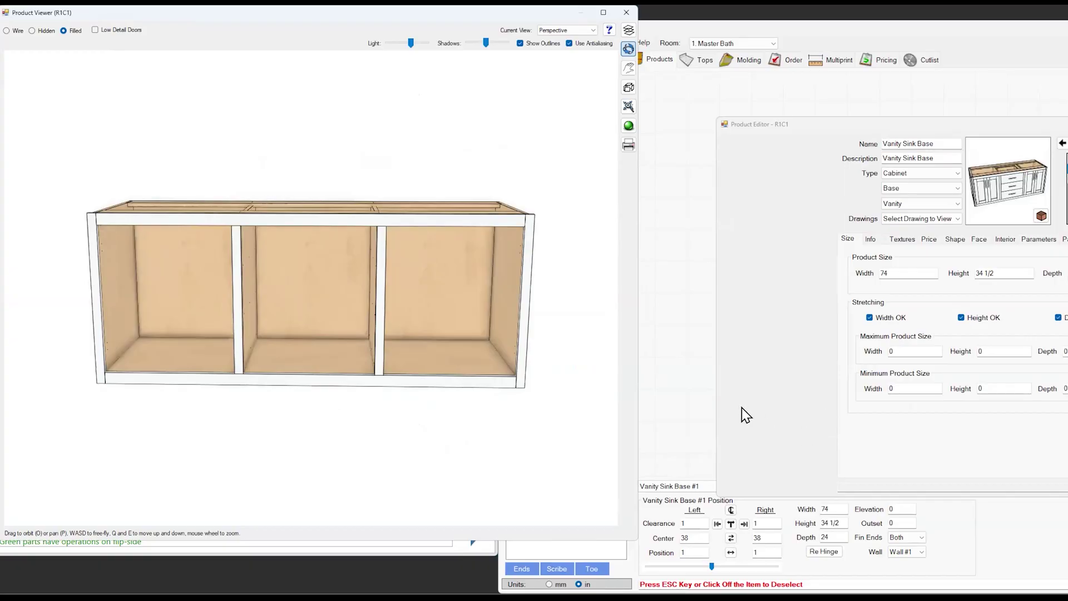
left_click_drag(374, 364, 369, 357)
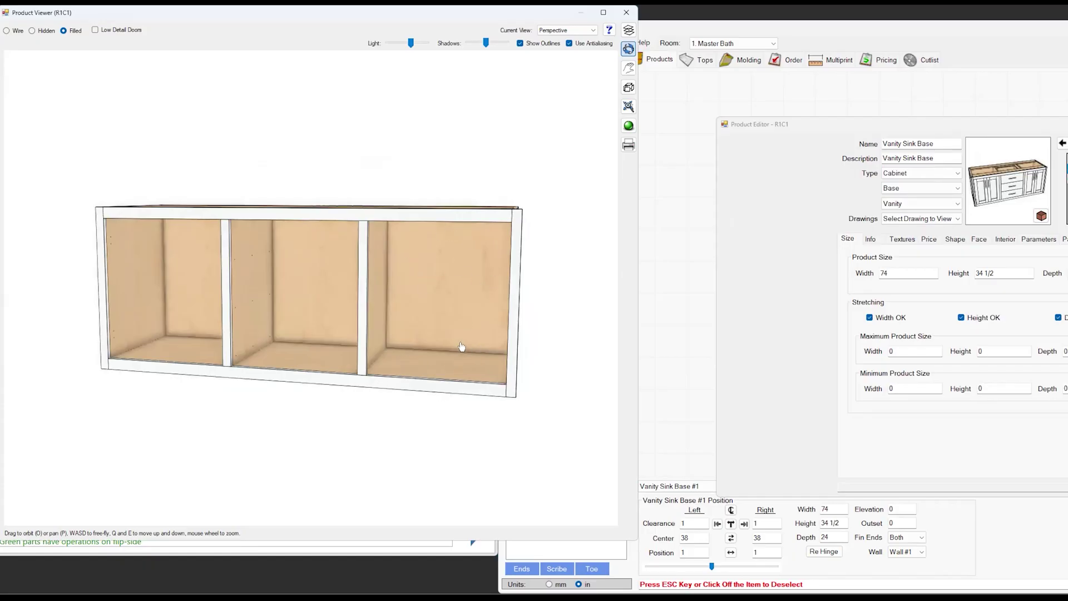
left_click_drag(461, 346, 448, 358)
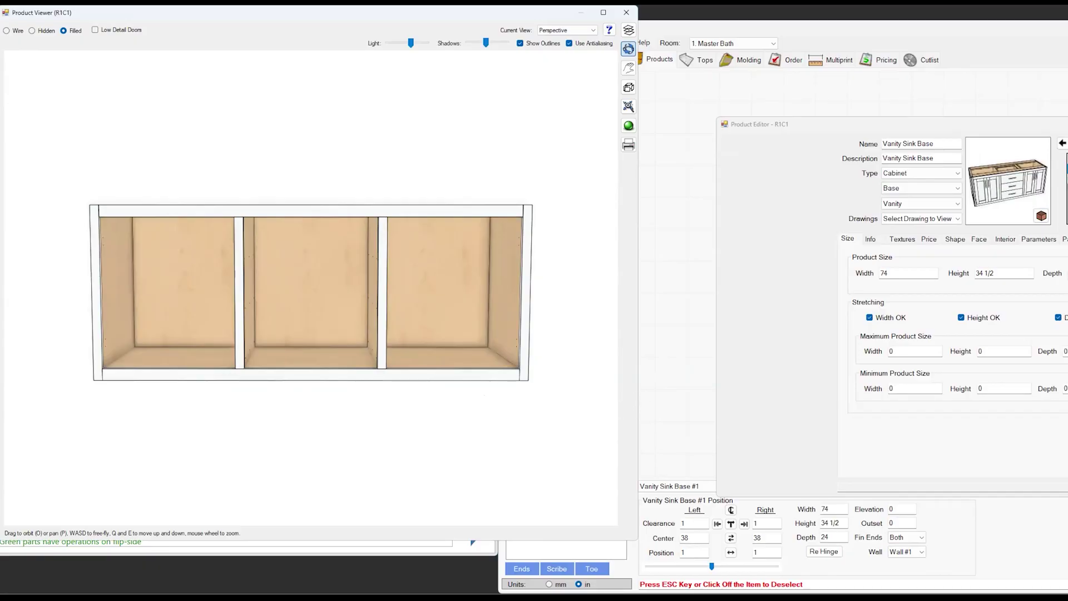
Step: Examine the finished Master Bath with its double-sink vanity and mirrors in the other job's 3D room view
key("Escape")
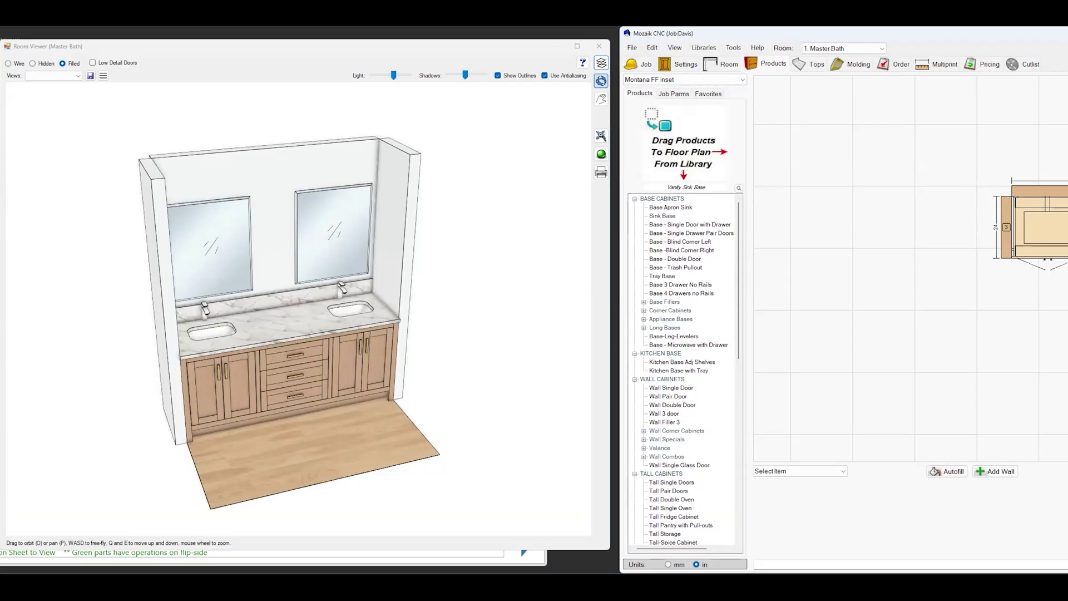
double_click(383, 354)
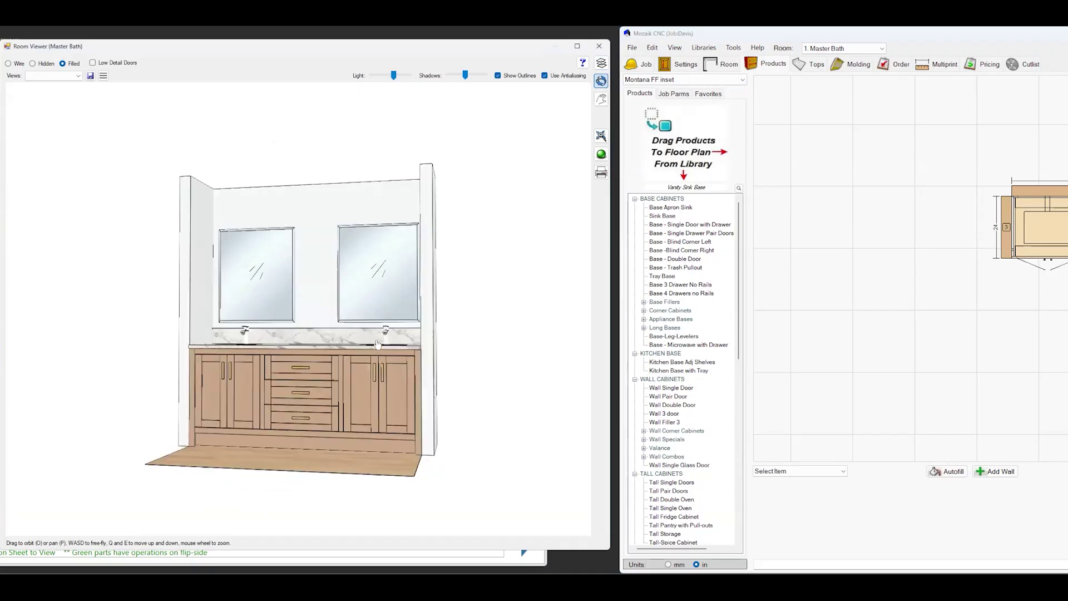
left_click_drag(384, 398, 402, 393)
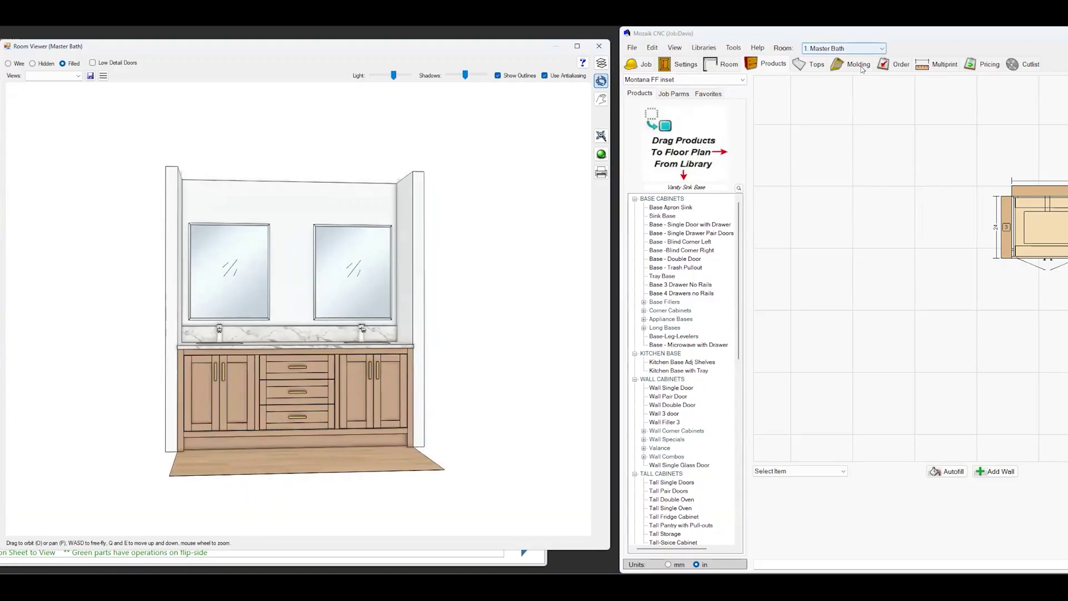
Step: Switch to the Pantry room, hide Wall 4 in the 3D view and examine the green base cabinets and open shelves
key("Return")
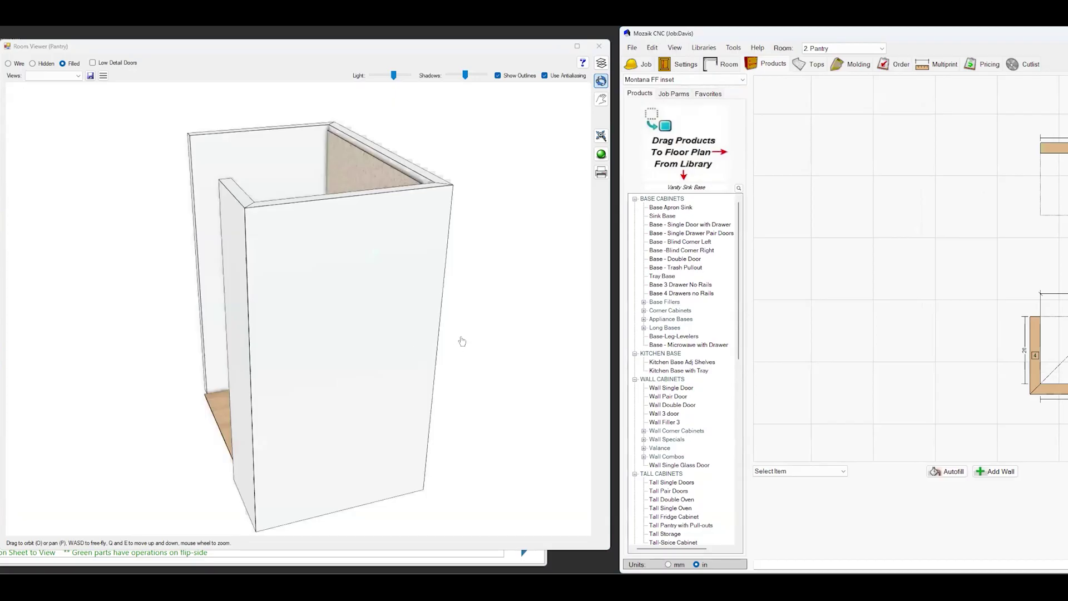
left_click(601, 62)
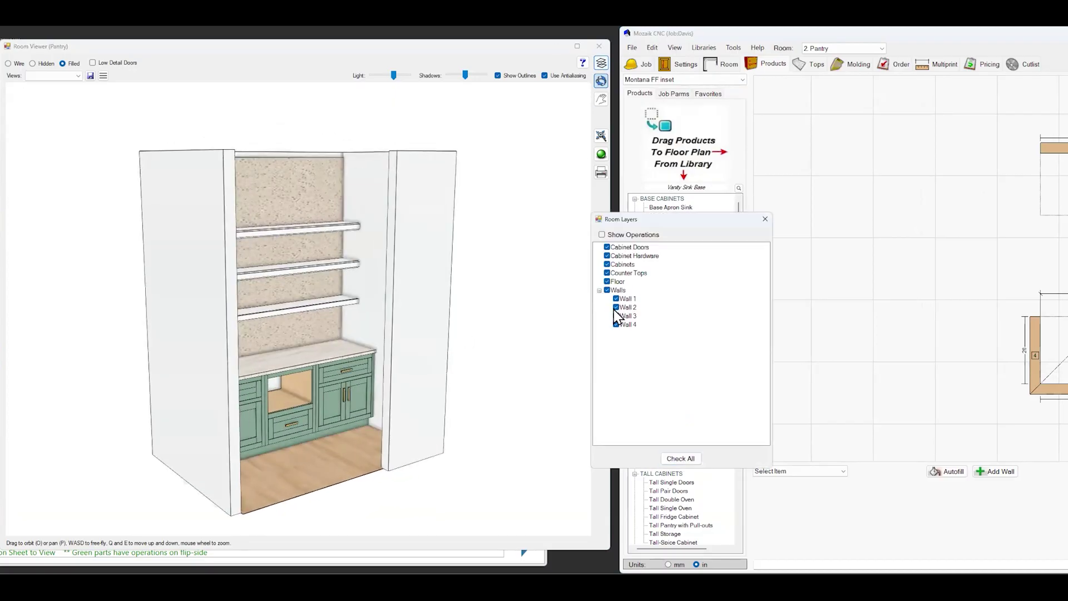
left_click(616, 324)
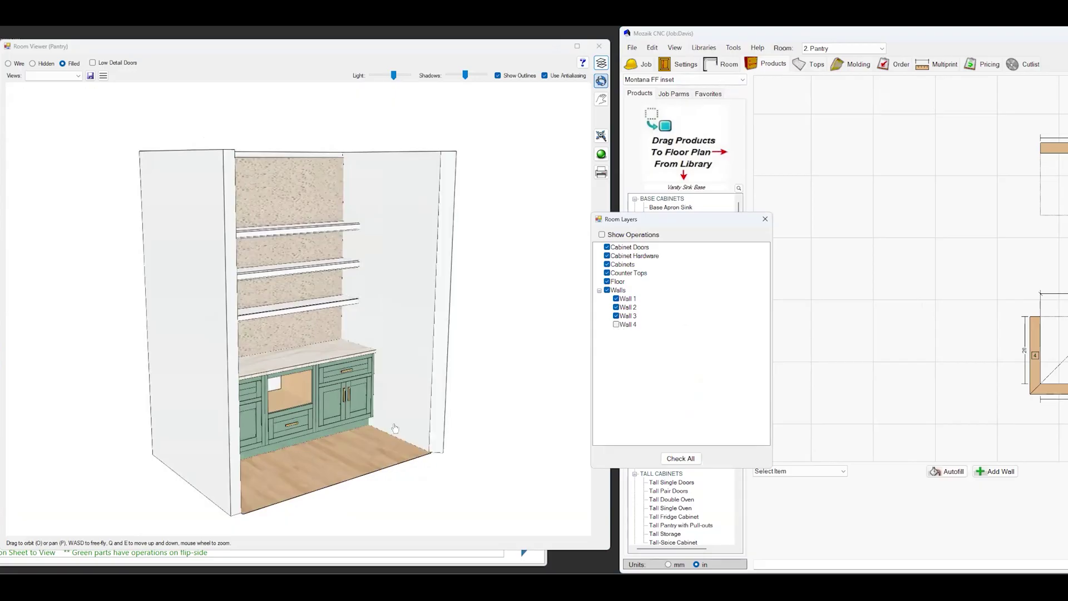
left_click_drag(394, 428, 291, 401)
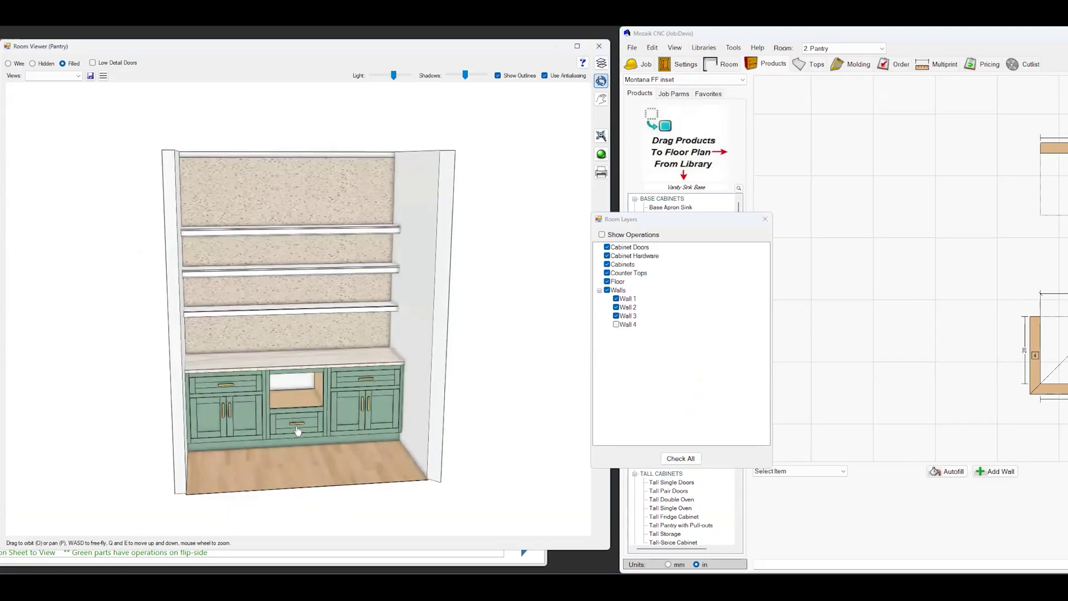
scroll(298, 431, "up", 5)
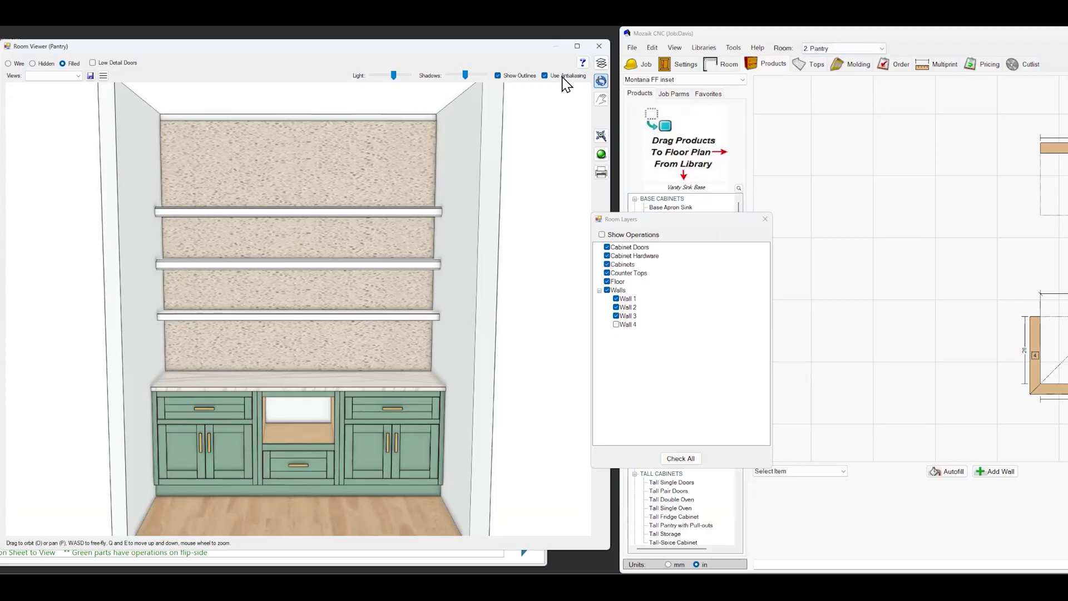
Step: Move the Room Layers window aside and switch to the Kitchen room
left_click_drag(567, 85, 565, 79)
left_click(844, 48)
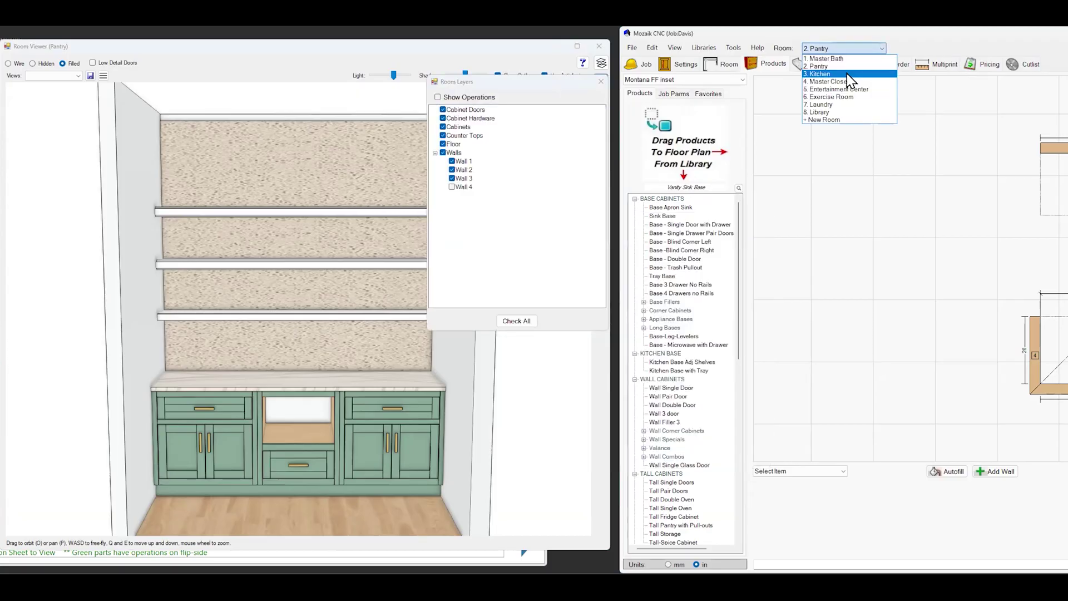
left_click(847, 75)
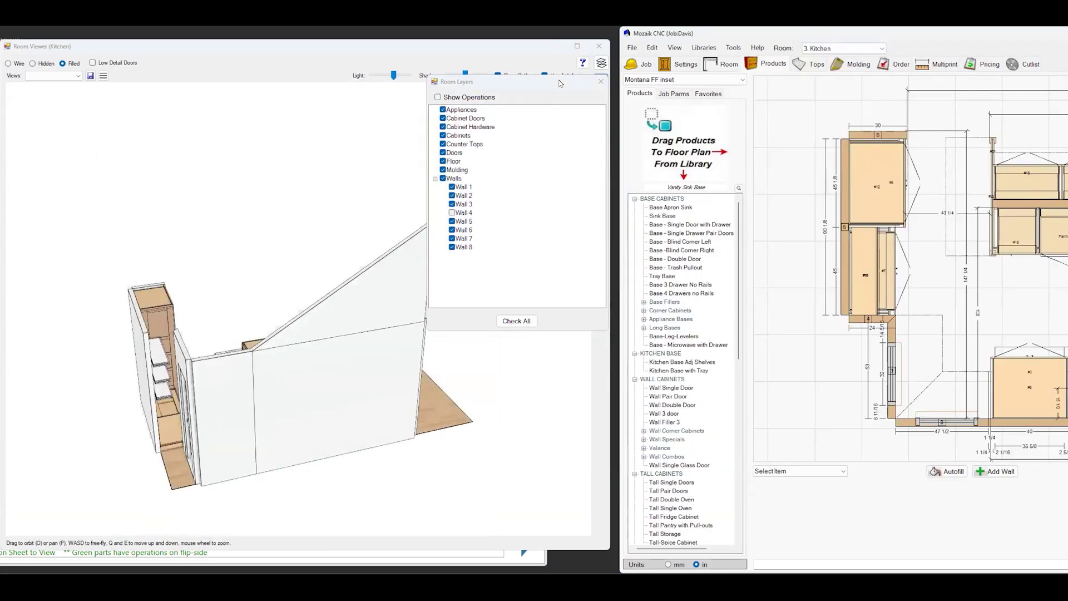
Step: Move the Room Layers window off the 3D view, show Wall 4 again and examine the kitchen cabinets and green island
left_click_drag(560, 83, 704, 84)
left_click(596, 215)
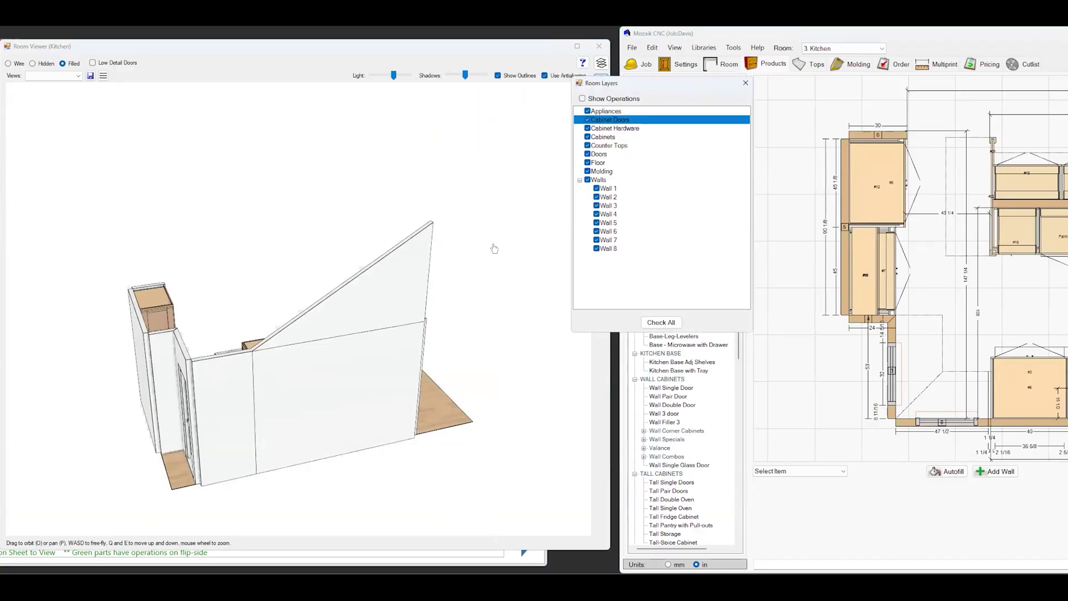
left_click_drag(494, 248, 387, 392)
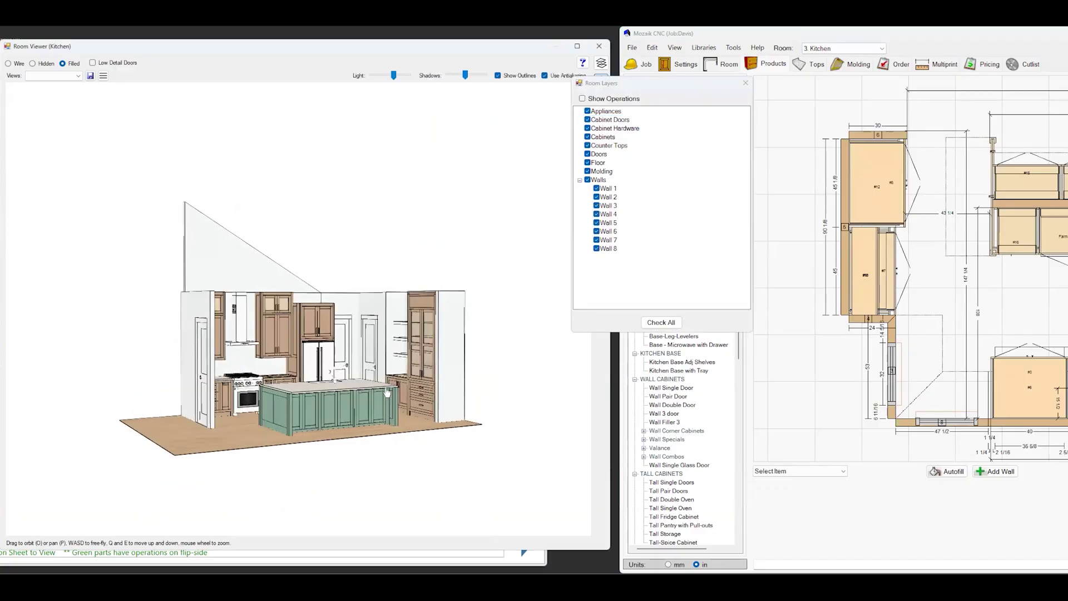
scroll(387, 392, "up", 3)
scroll(414, 404, "up", 5)
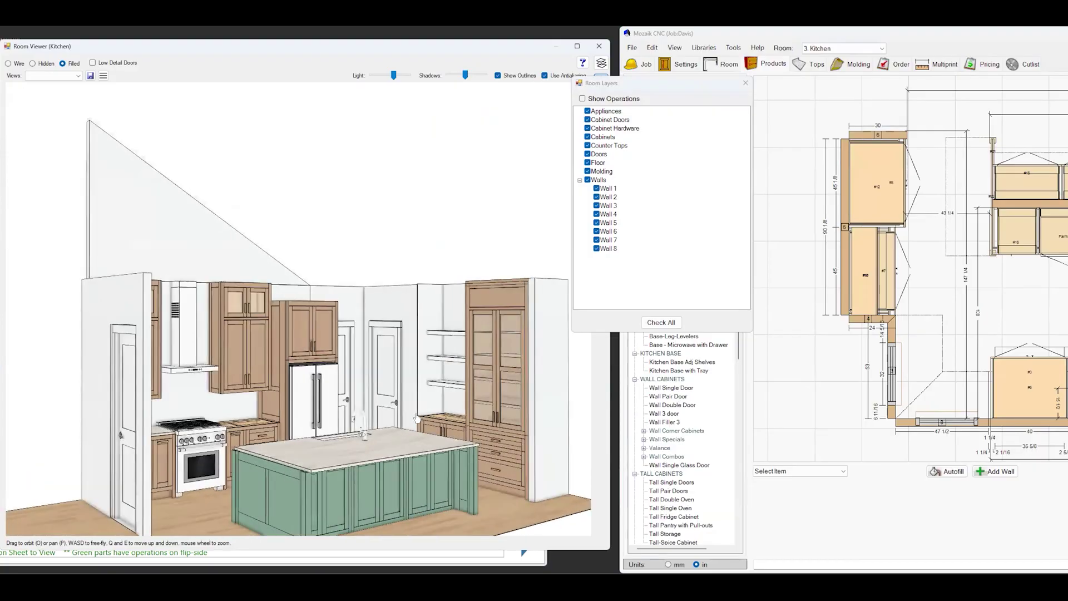
scroll(415, 419, "down", 4)
scroll(417, 419, "up", 4)
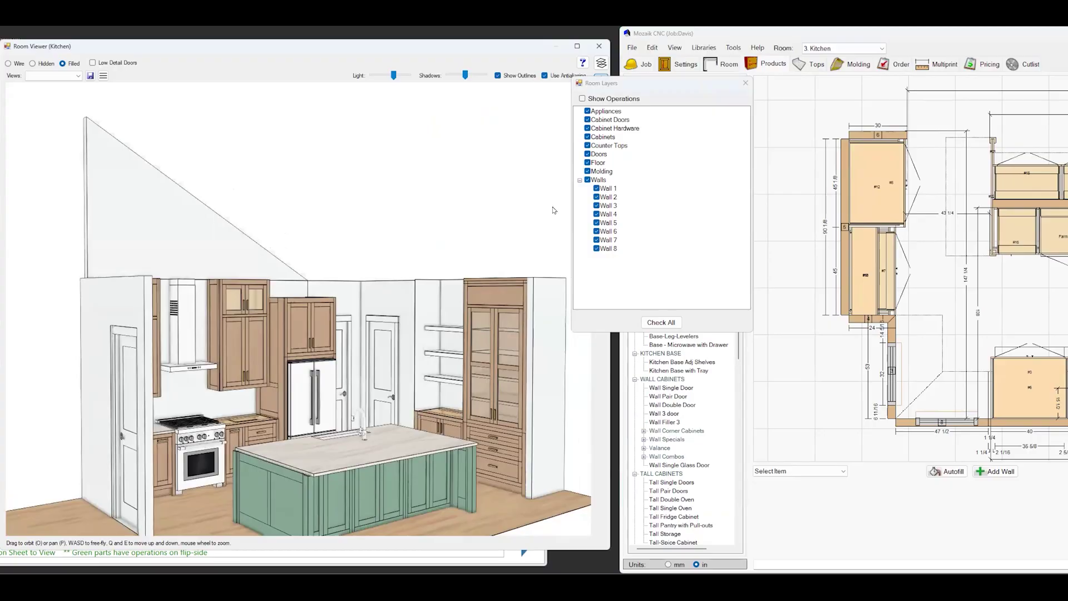
Step: Switch to the Master Closet room, hide Wall 1 and Wall 5 and examine the closet units from the front
left_click(866, 50)
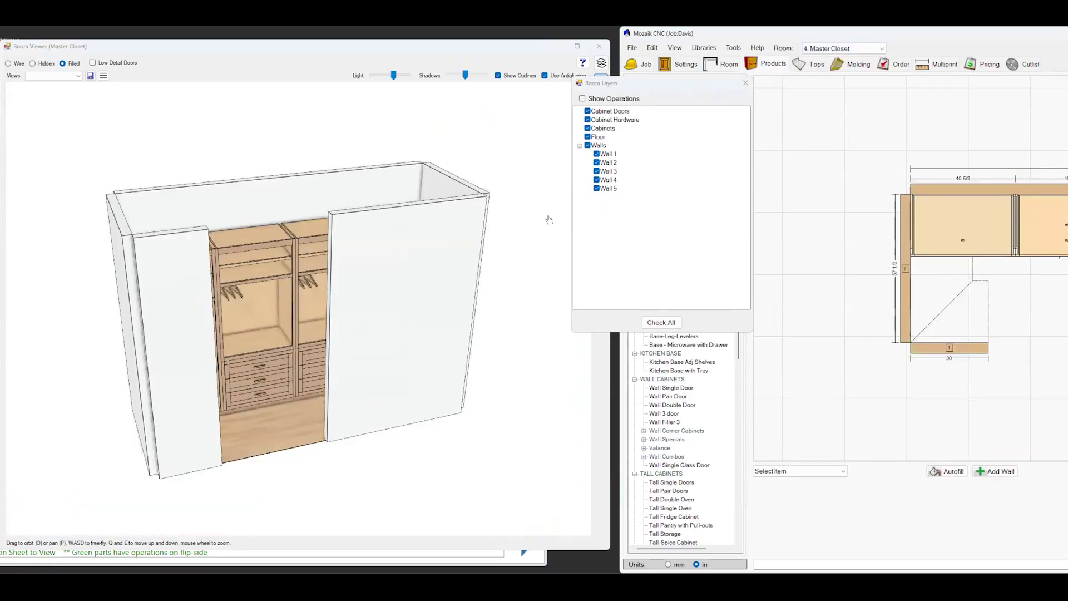
left_click(596, 155)
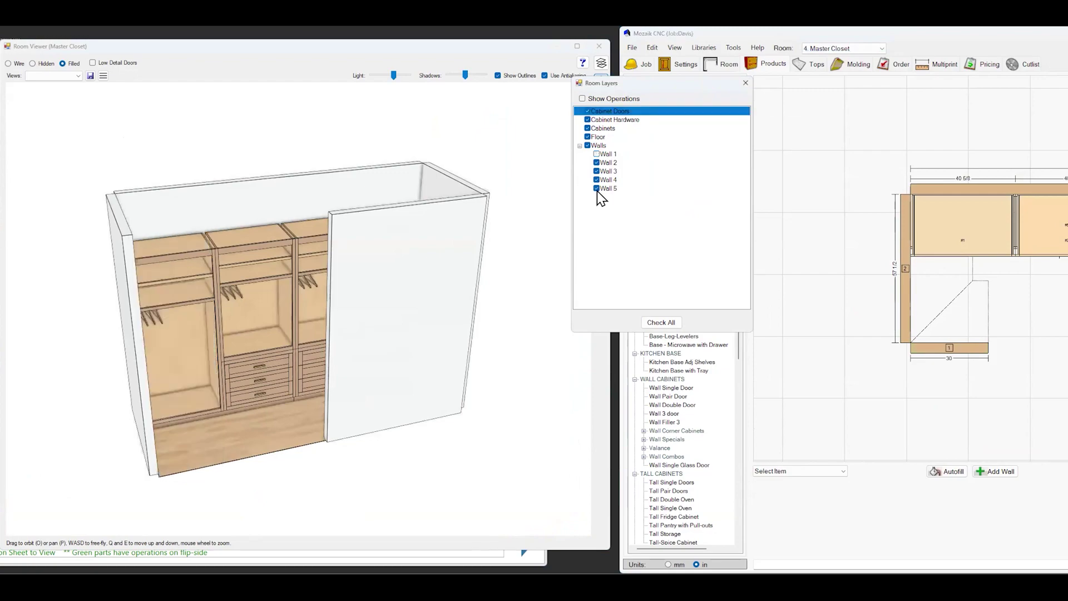
left_click(596, 189)
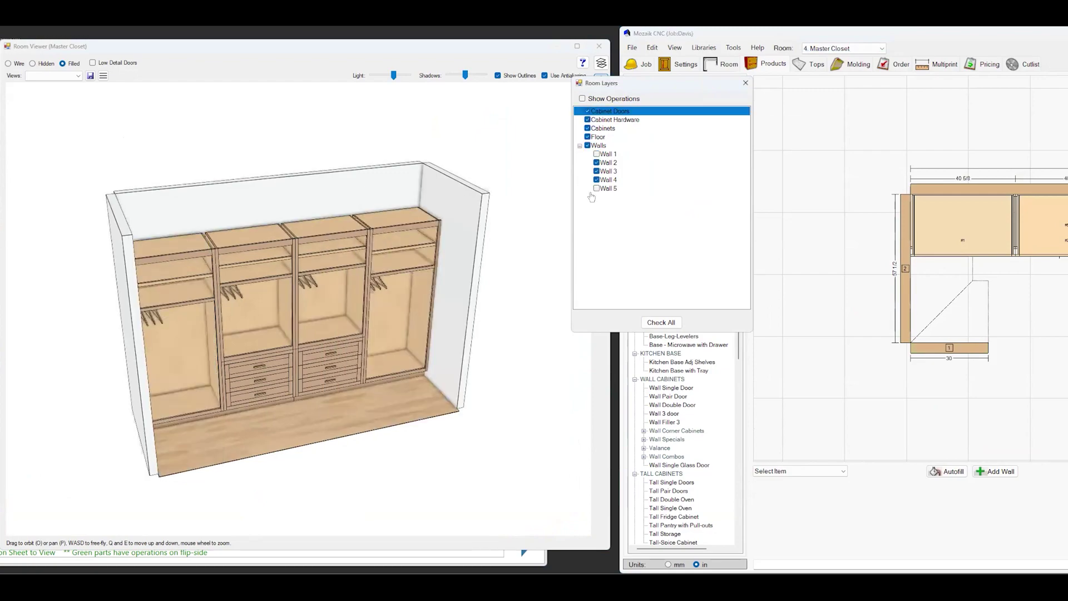
left_click(395, 369)
scroll(396, 365, "up", 2)
left_click_drag(415, 387, 419, 383)
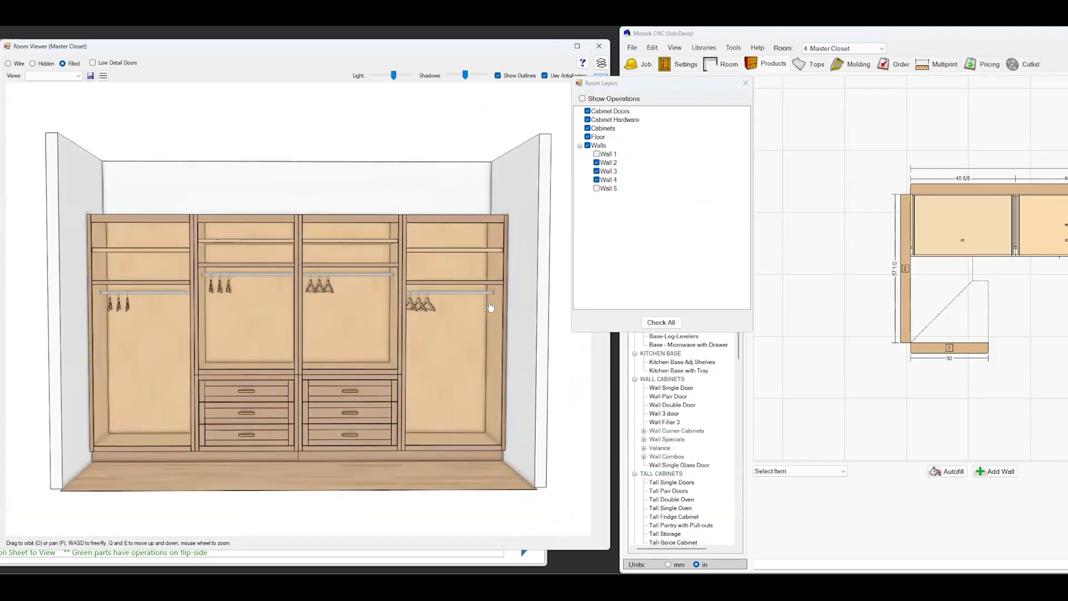
scroll(425, 352, "up", 1)
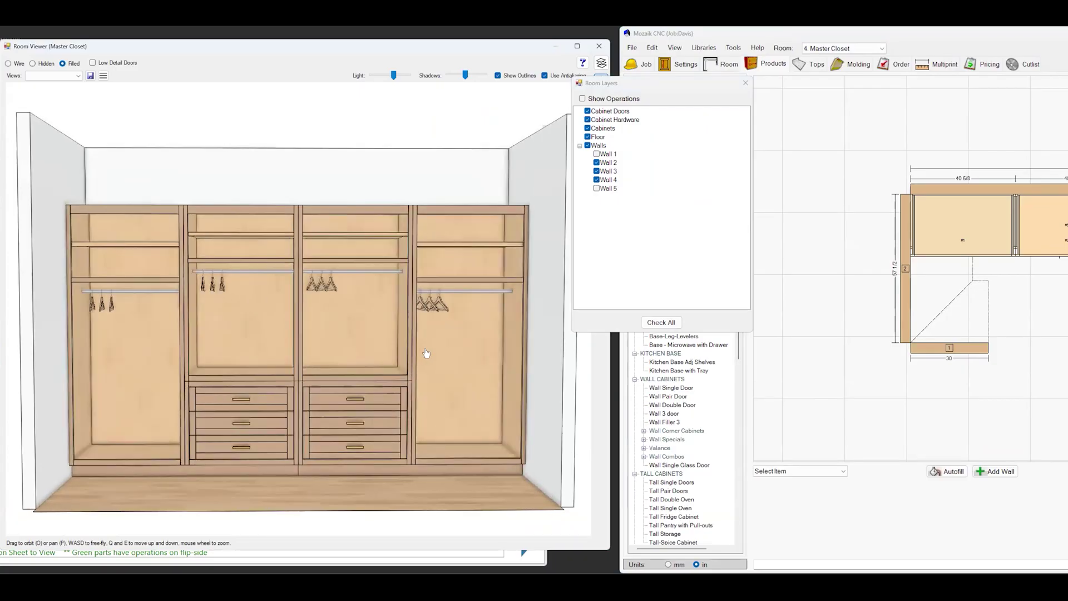
left_click_drag(427, 352, 429, 353)
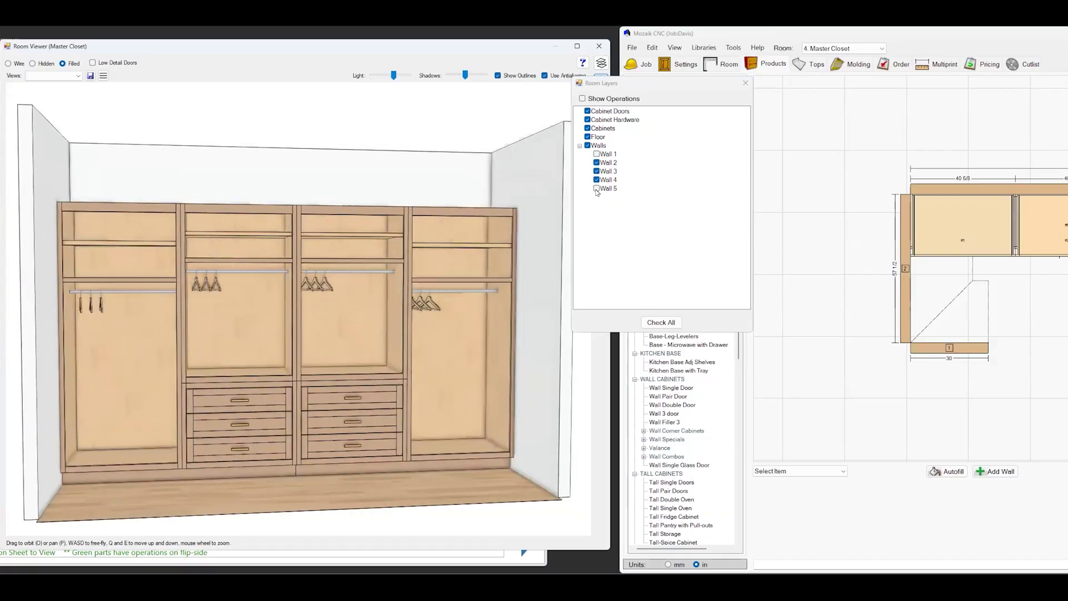
Step: View the Entertainment Center room's TV cabinet, and the Exercise Room's open shelving in the 3D room view
left_click(884, 49)
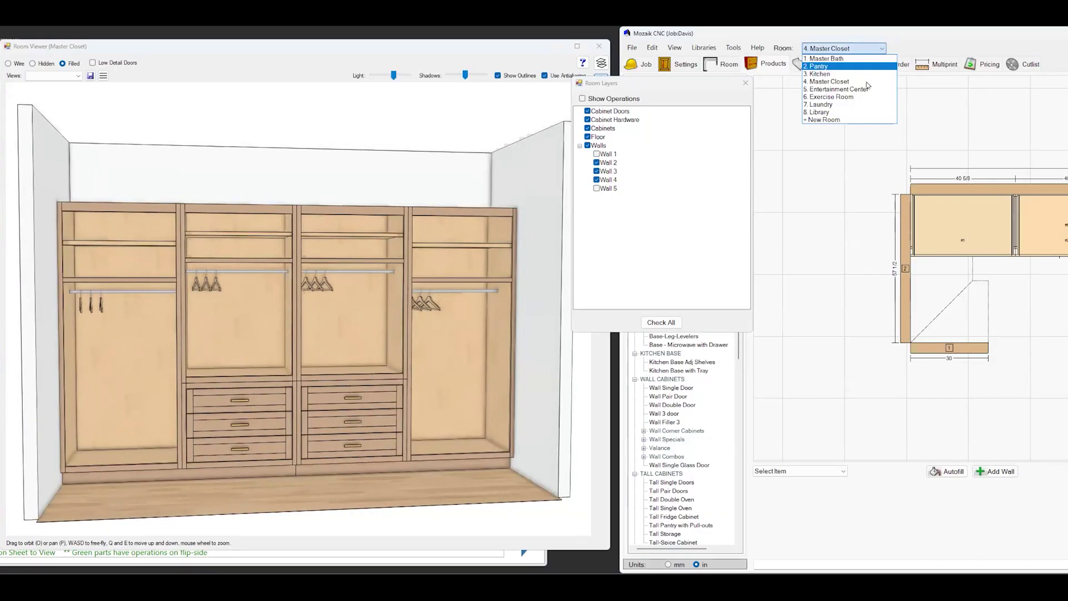
left_click(865, 91)
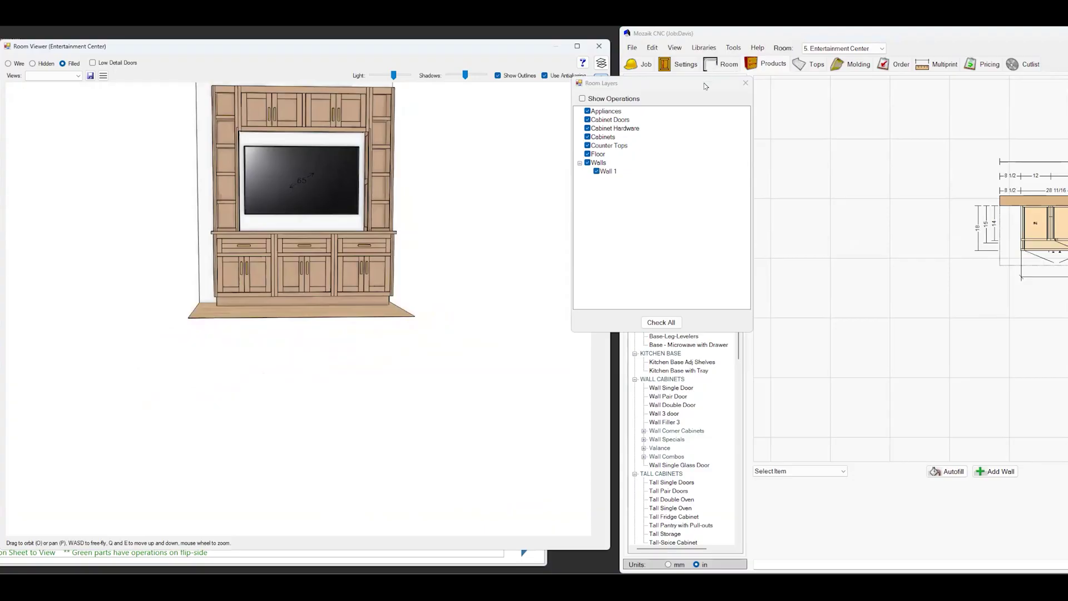
left_click(861, 49)
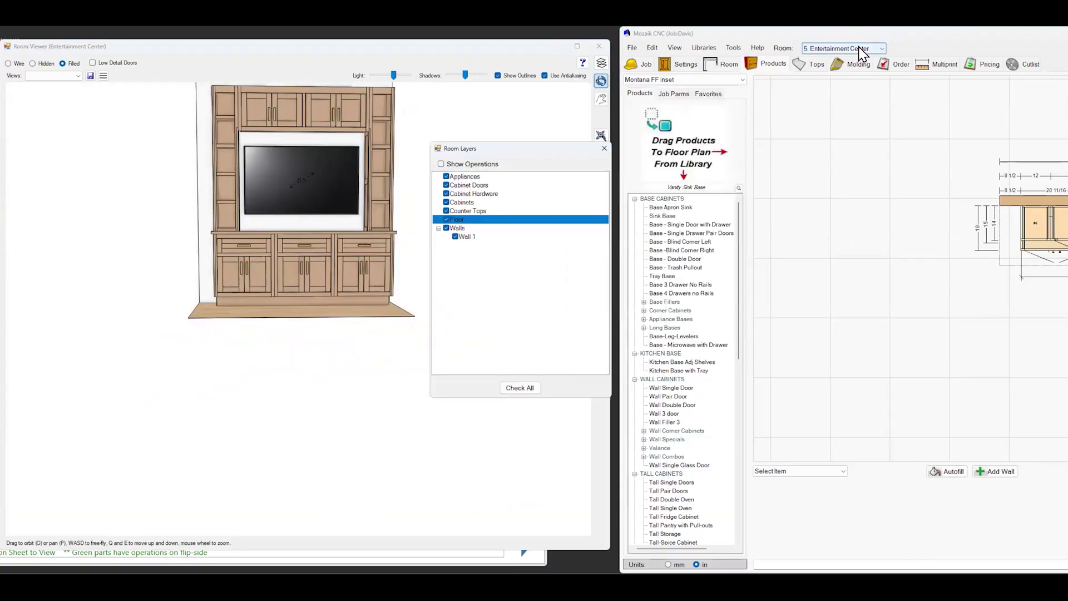
left_click(839, 97)
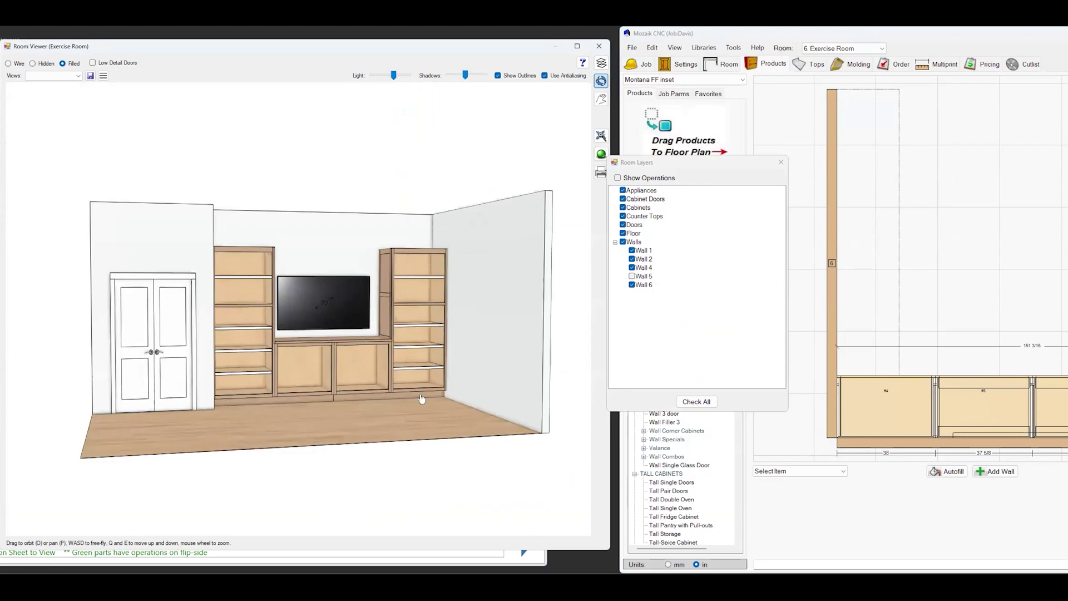
scroll(359, 353, "up", 3)
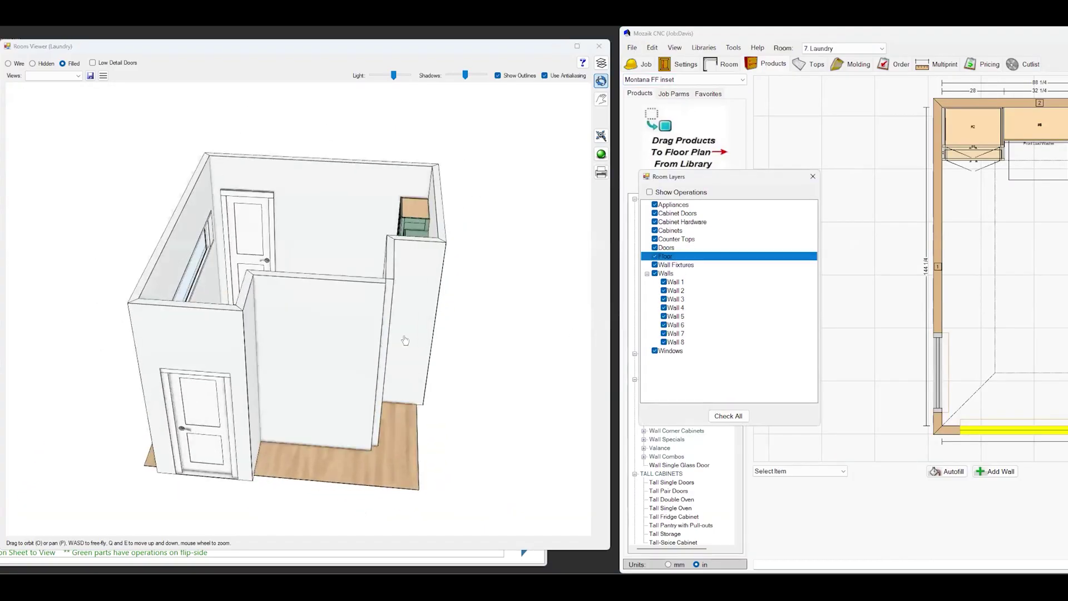
Step: Look around the Laundry room in 3D, and switch to the Library room to examine the bookcase with its ladder
left_click_drag(396, 365, 172, 413)
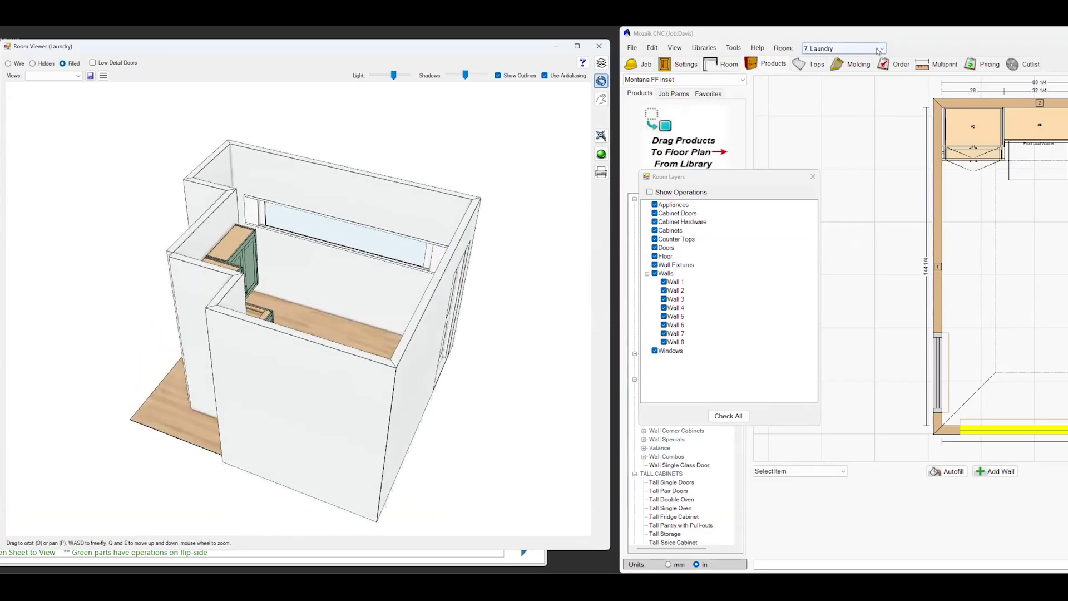
left_click(845, 49)
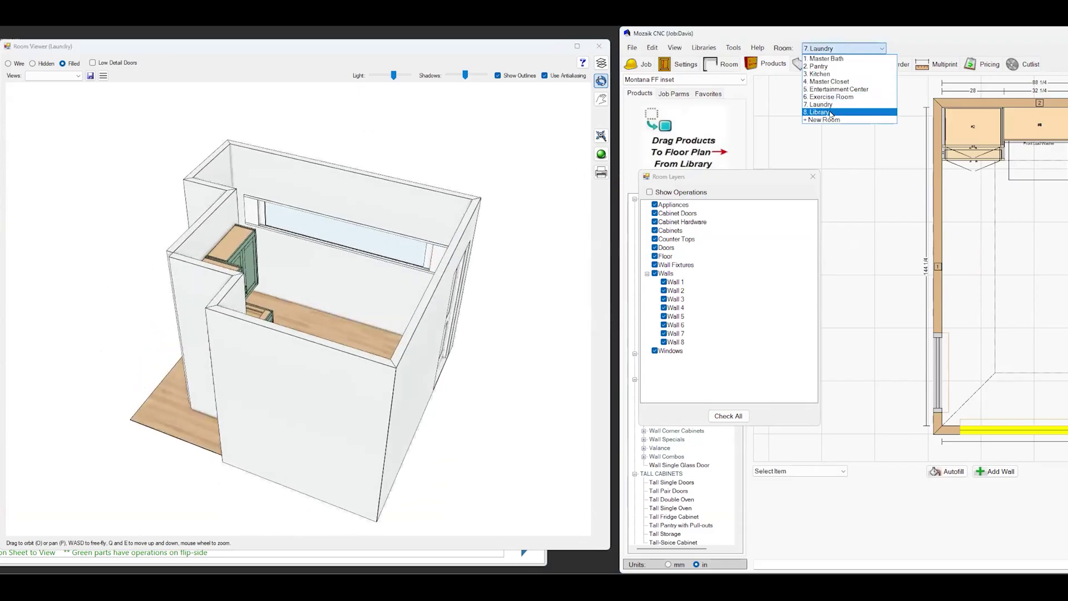
left_click(831, 113)
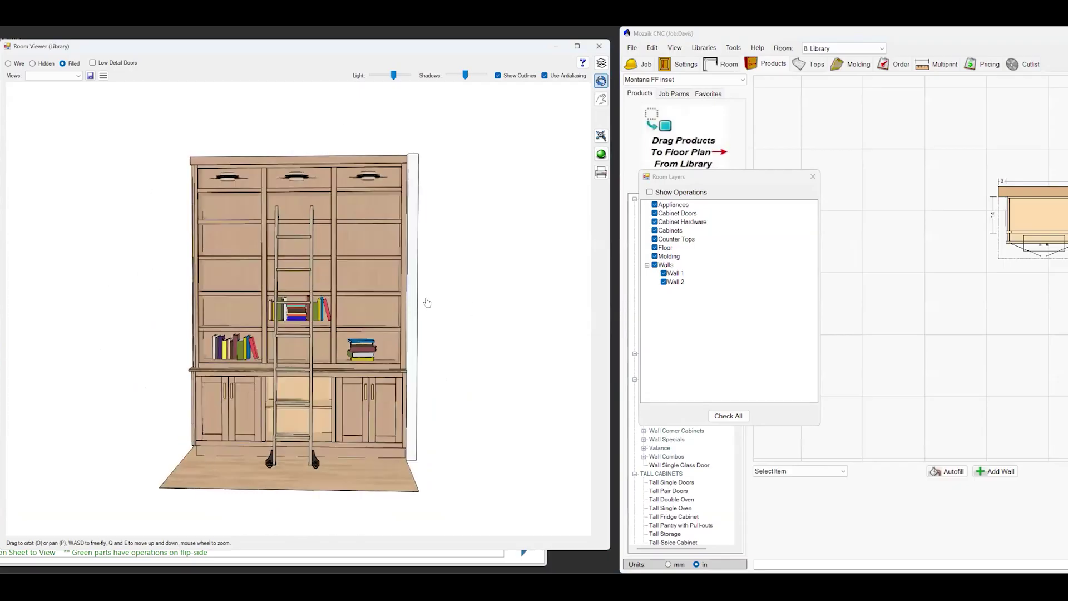
scroll(414, 371, "up", 3)
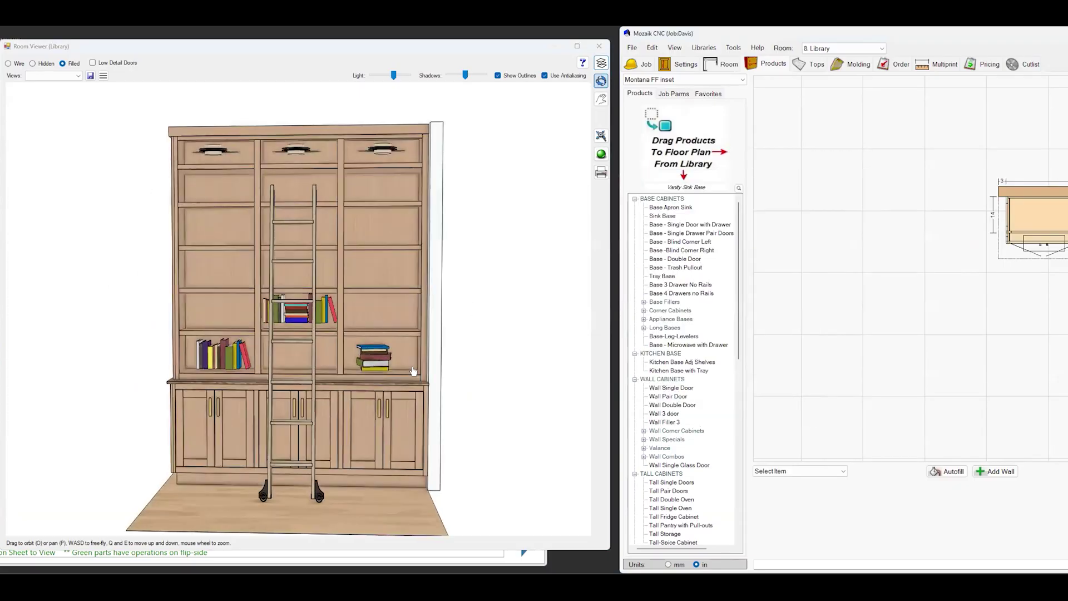
left_click_drag(413, 371, 414, 372)
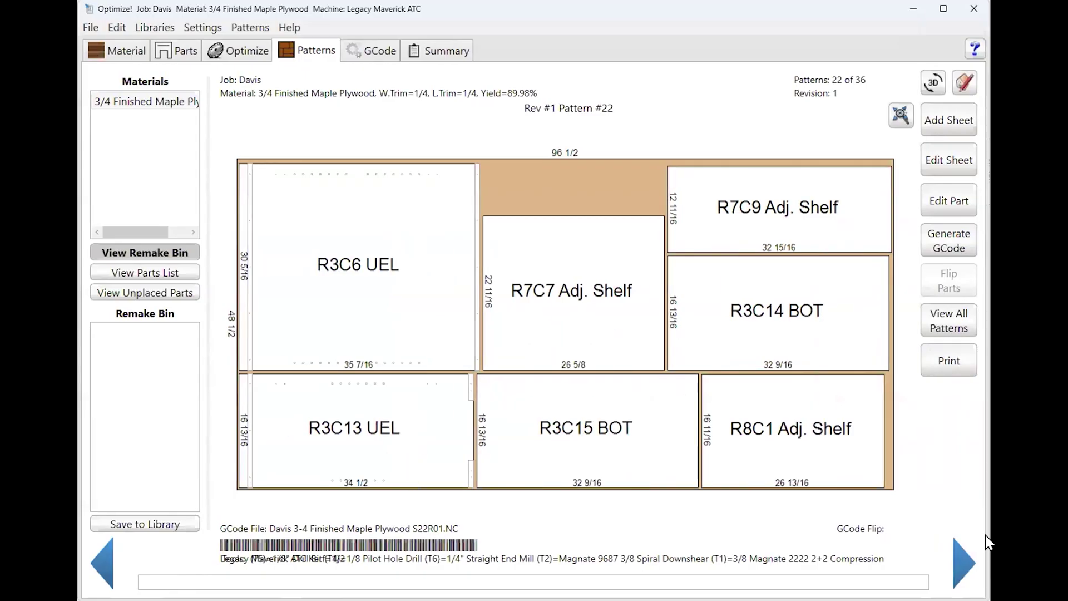
Step: Show the overview of all 3/4 Finished Maple Plywood patterns and page through it to Patterns 1-12
left_click(960, 328)
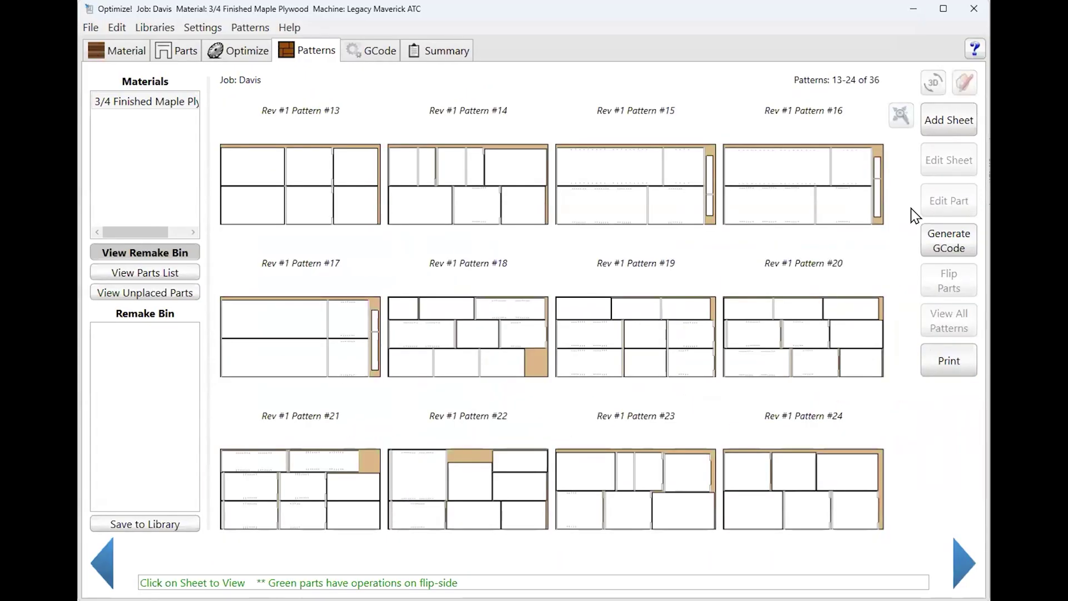
left_click(959, 576)
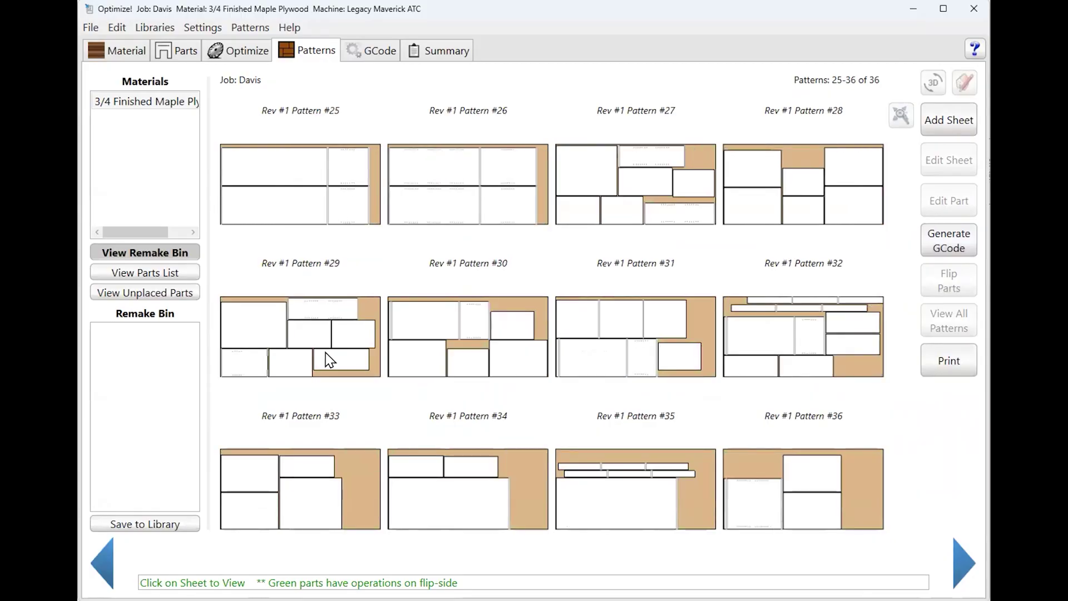
left_click(968, 565)
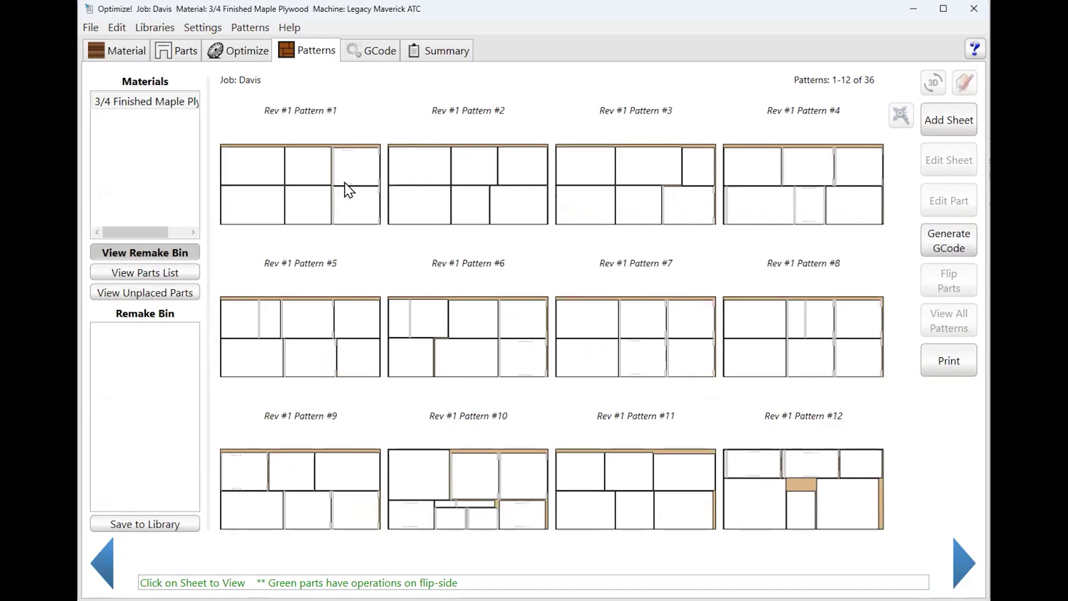
Step: Open Pattern #1 of the maple plywood and browse the following sheets to check how the parts are nested
left_click(264, 180)
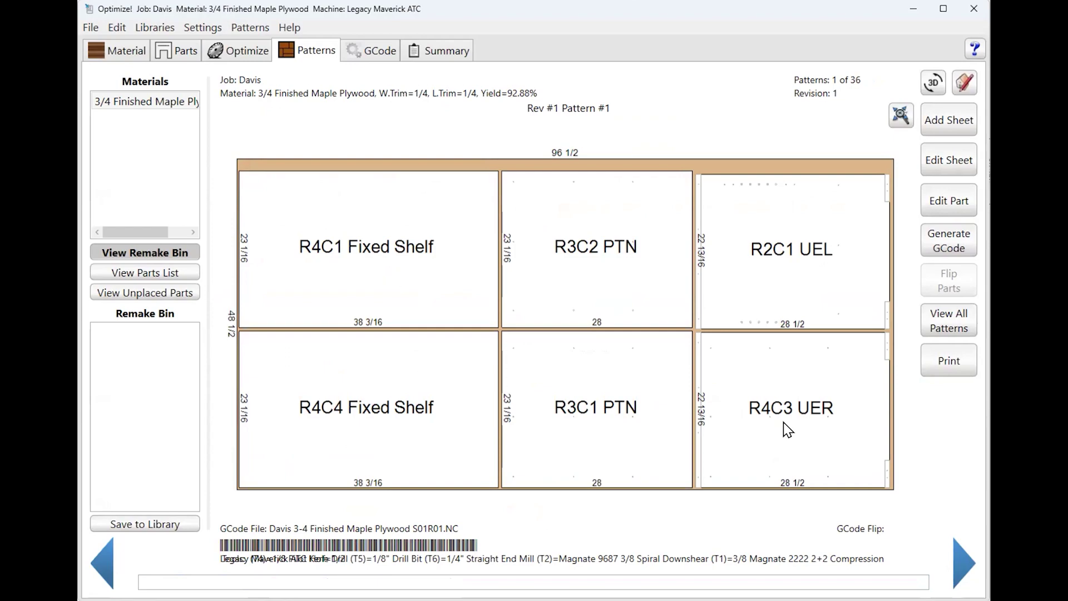
left_click(960, 563)
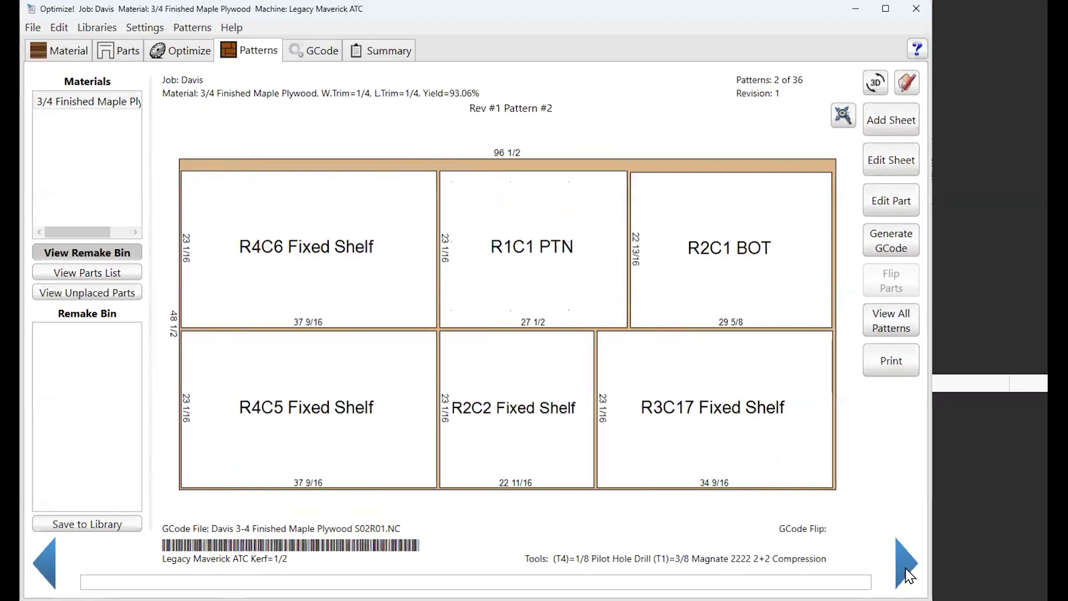
left_click(963, 568)
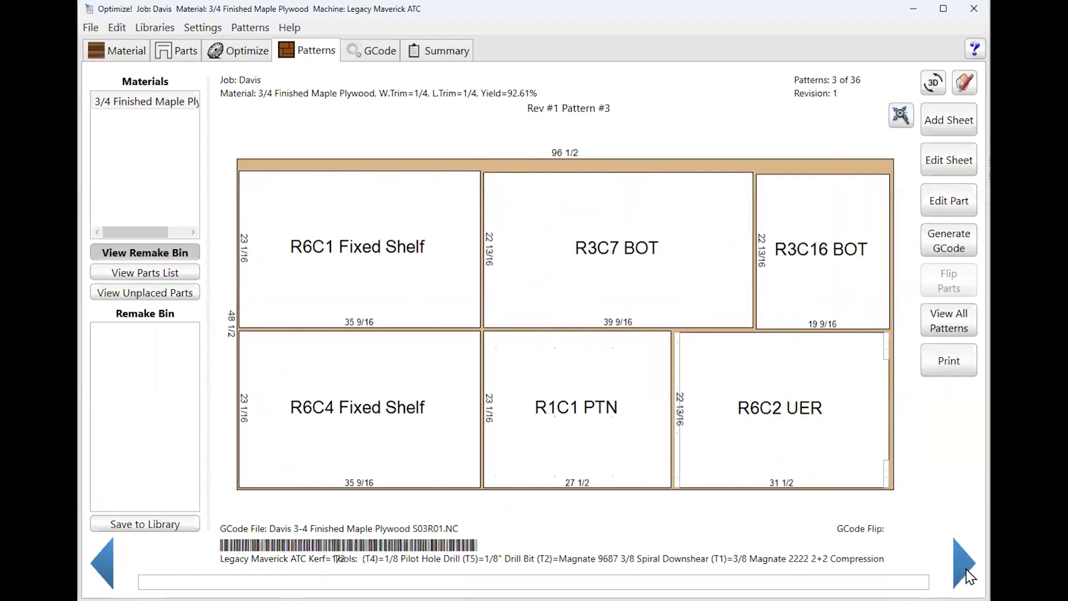
left_click(965, 570)
left_click(961, 568)
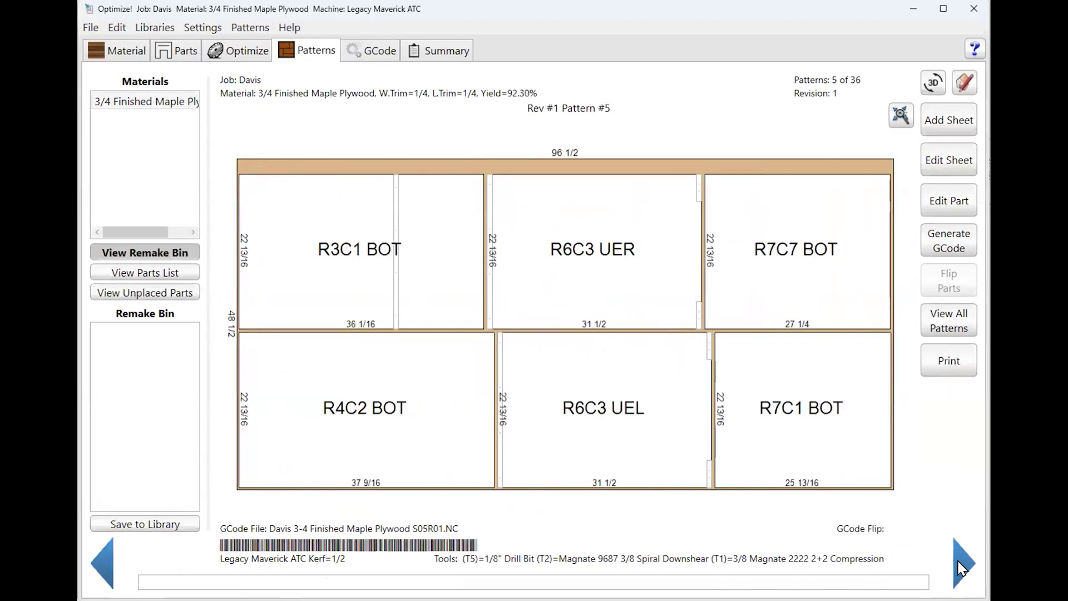
left_click(962, 568)
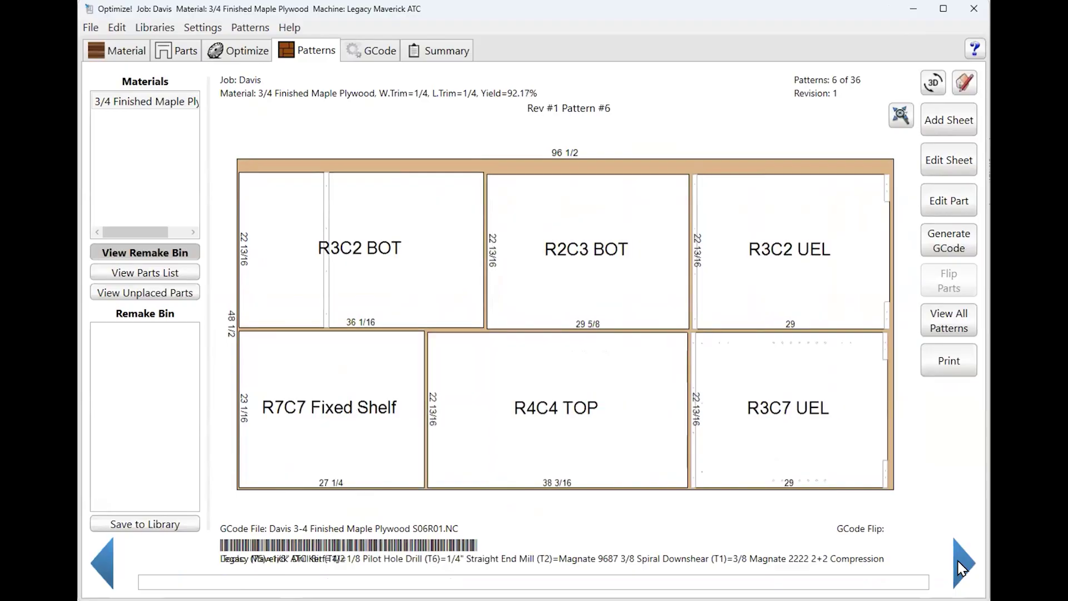
left_click(962, 568)
left_click(102, 555)
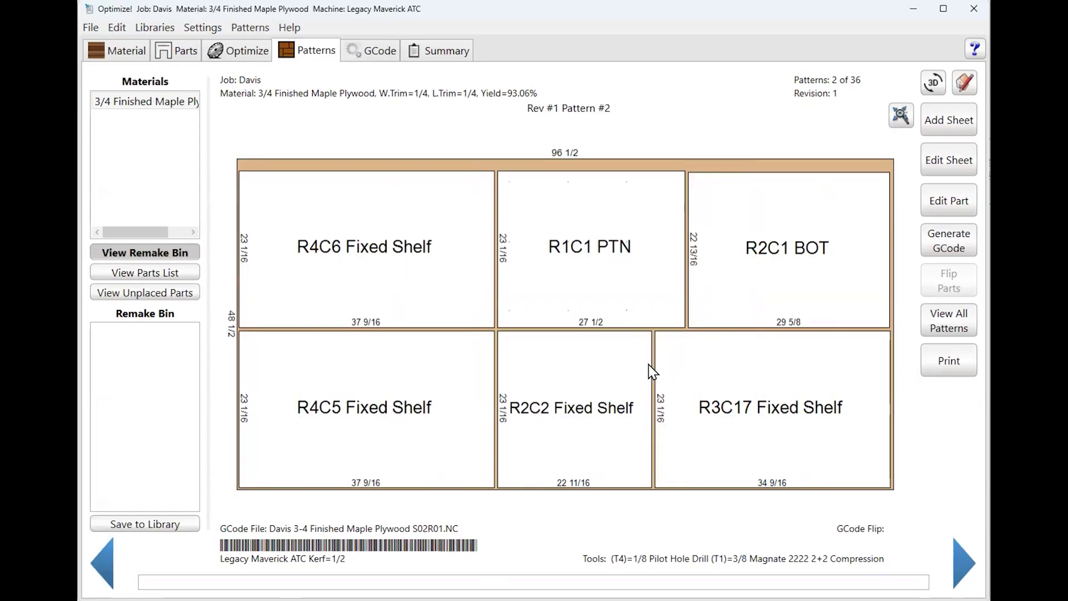
Step: Go through the nested sheets one by one from Pattern #2 past Pattern #8, comparing part layout and yield
left_click(649, 279)
left_click(964, 562)
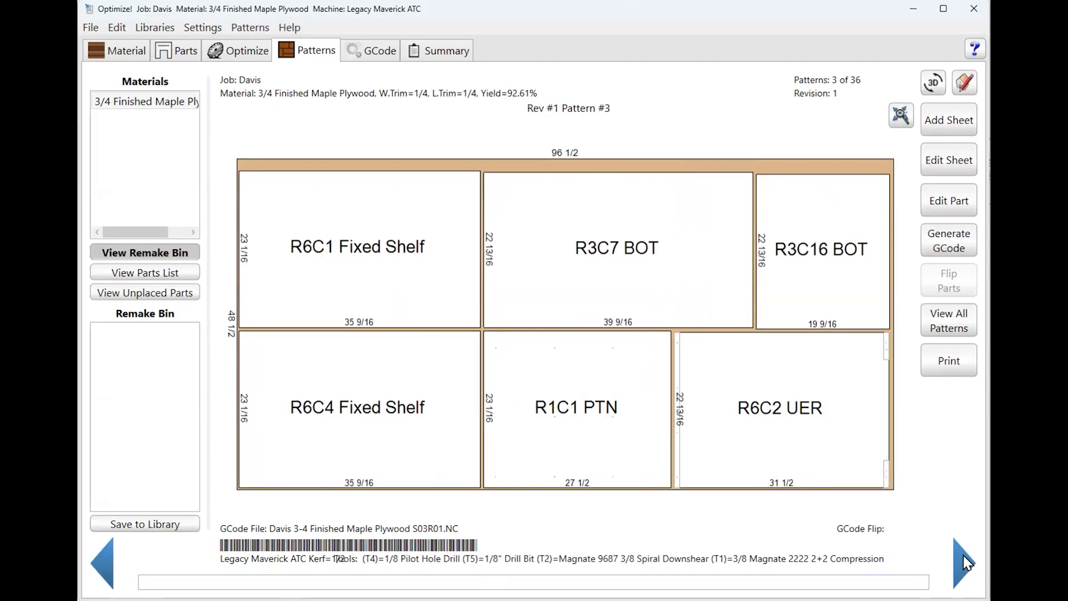
left_click(964, 563)
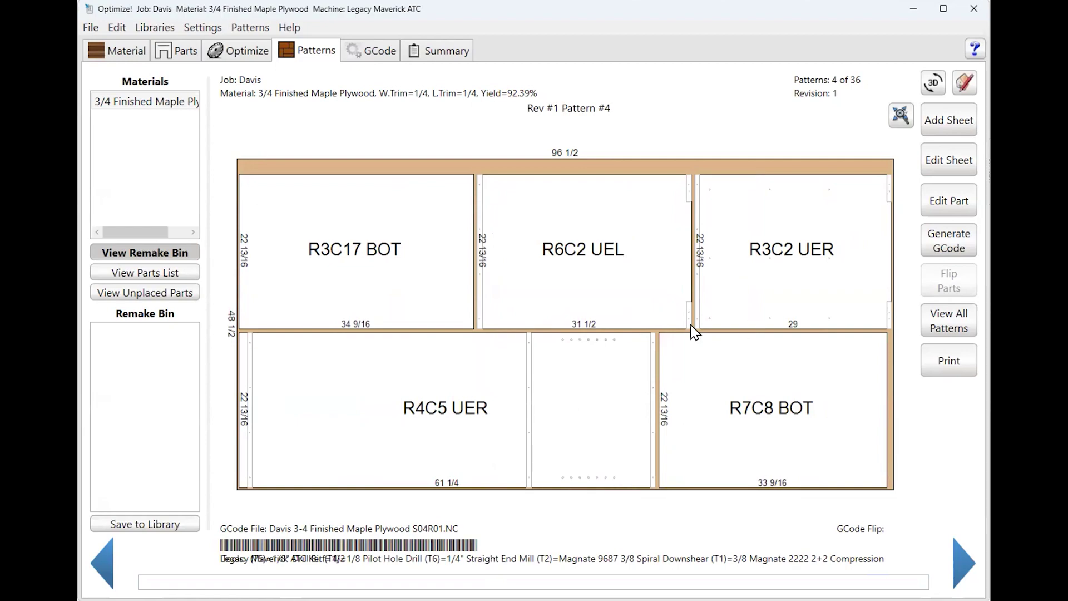
left_click(963, 564)
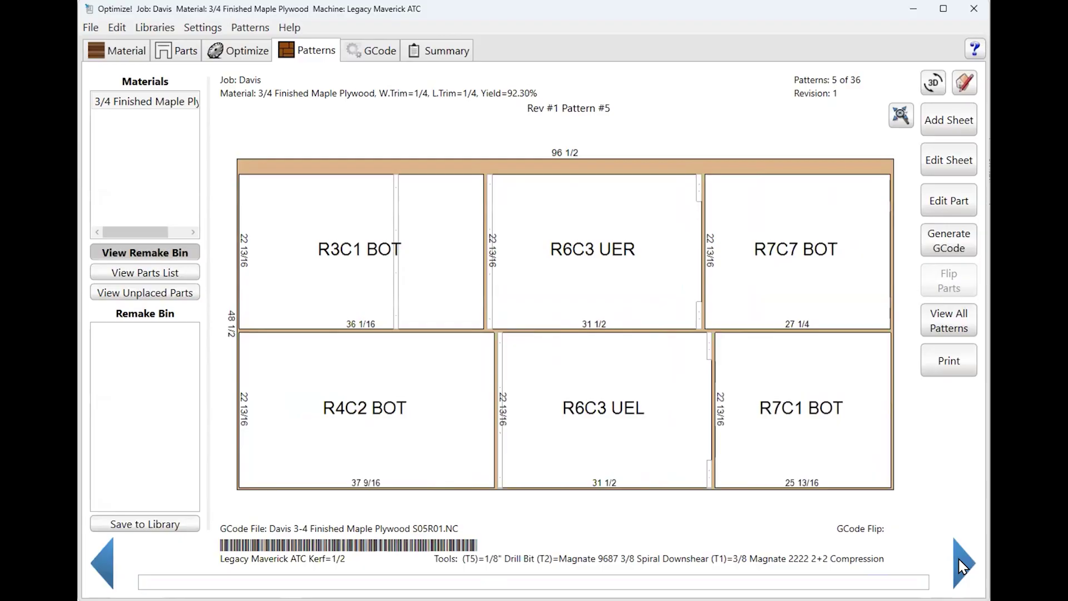
left_click(962, 564)
left_click(963, 565)
left_click(966, 566)
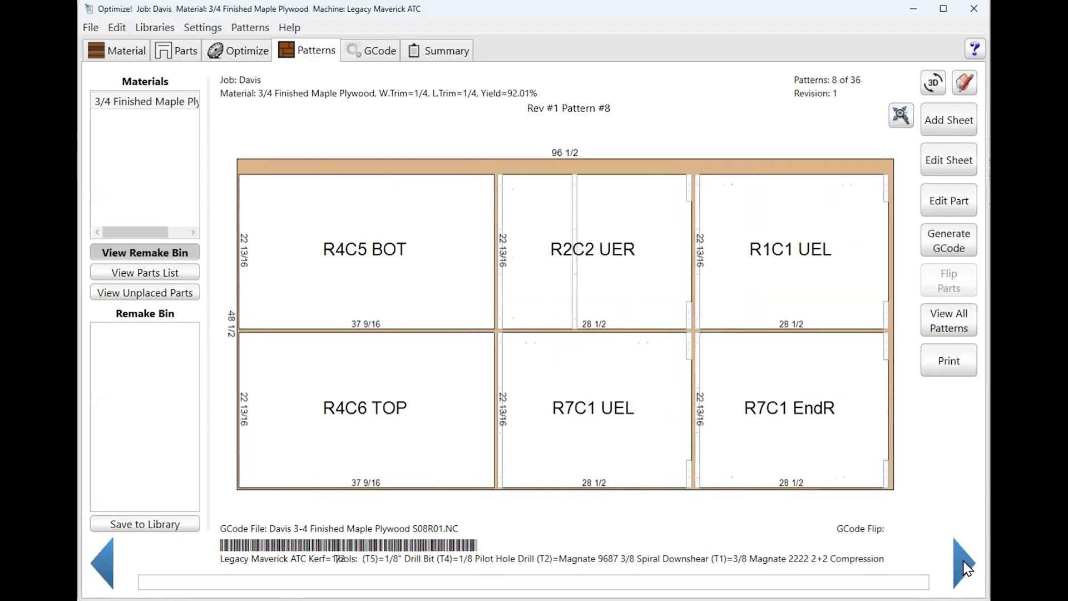
left_click(966, 567)
left_click(966, 566)
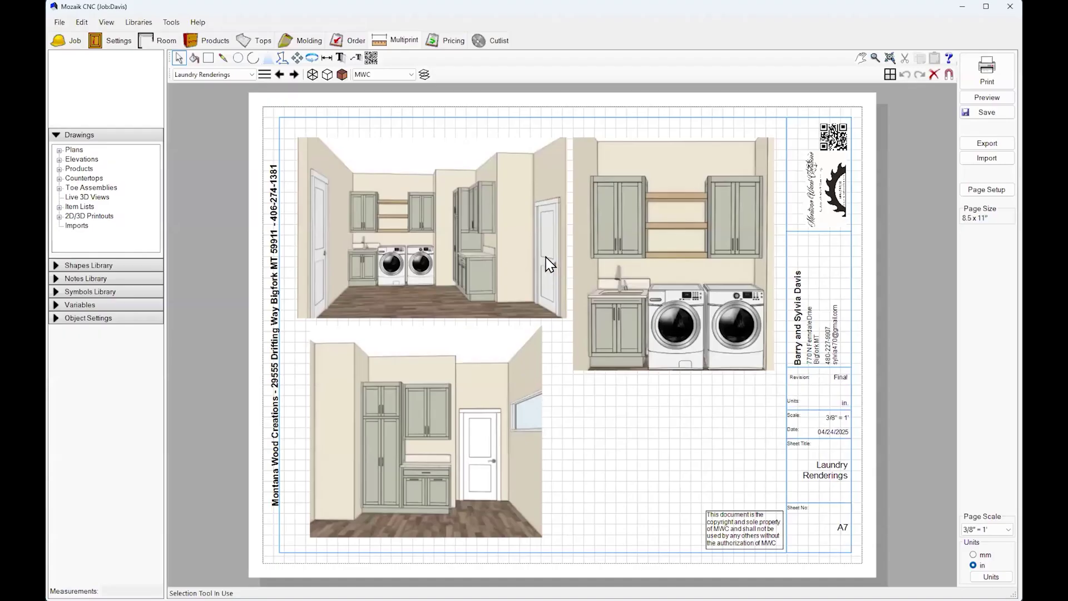
Step: Switch the Multiprint drawing set from the Laundry Renderings page to the Kitchen Plan page
left_click(251, 74)
left_click(220, 85)
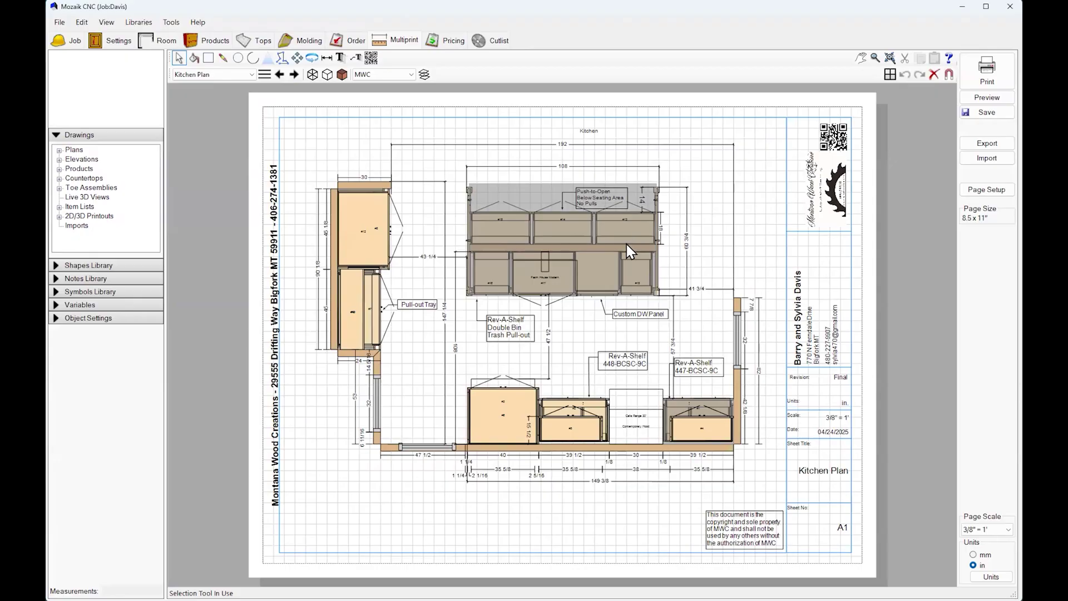
Step: Bring up the Kitchen Elevations page of the drawing set, followed by the Kitchen Renderings page
left_click(239, 74)
left_click(239, 94)
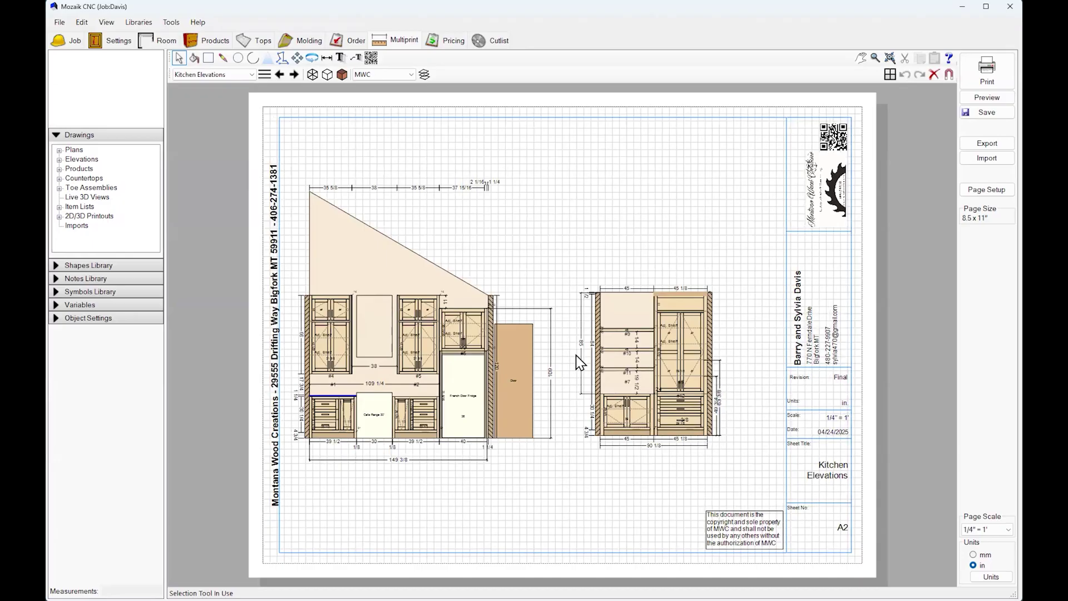
left_click(213, 76)
left_click(202, 102)
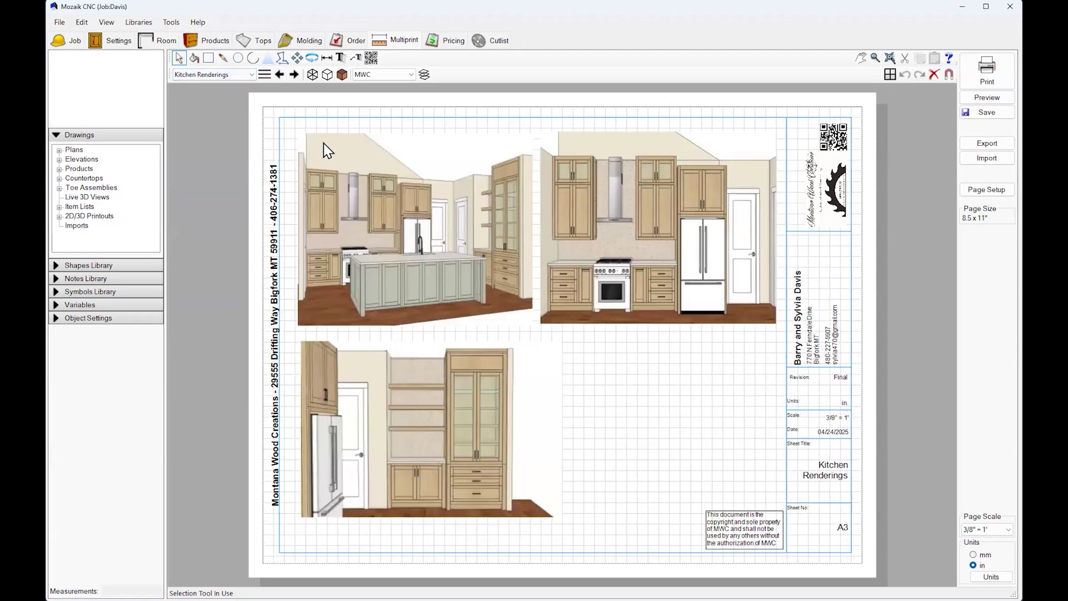
Step: Switch the drawing set to the Pantry page and on to the Master Bath page
left_click(249, 76)
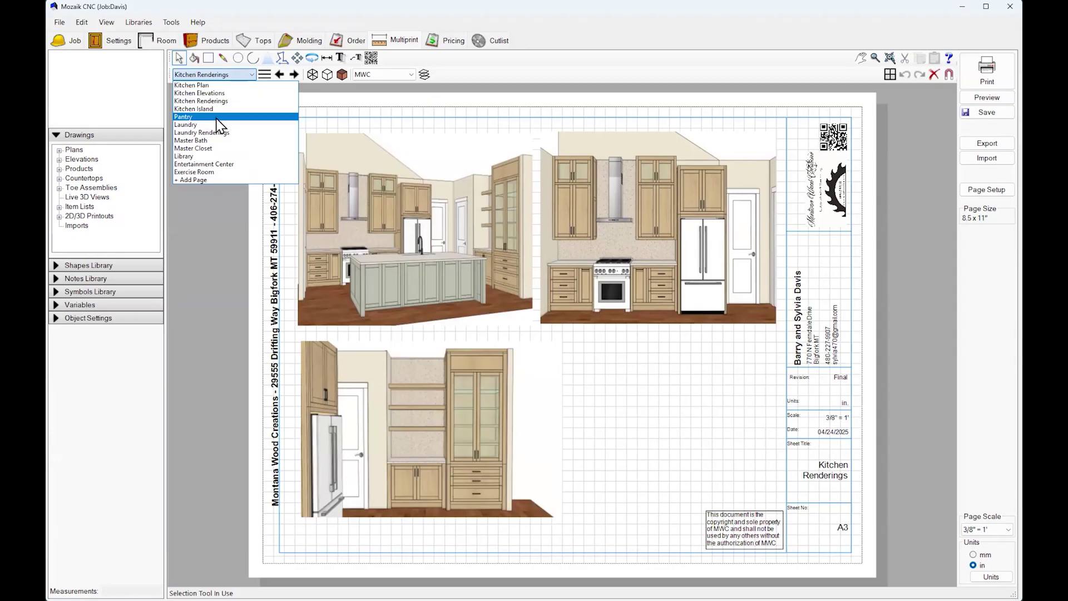
left_click(217, 116)
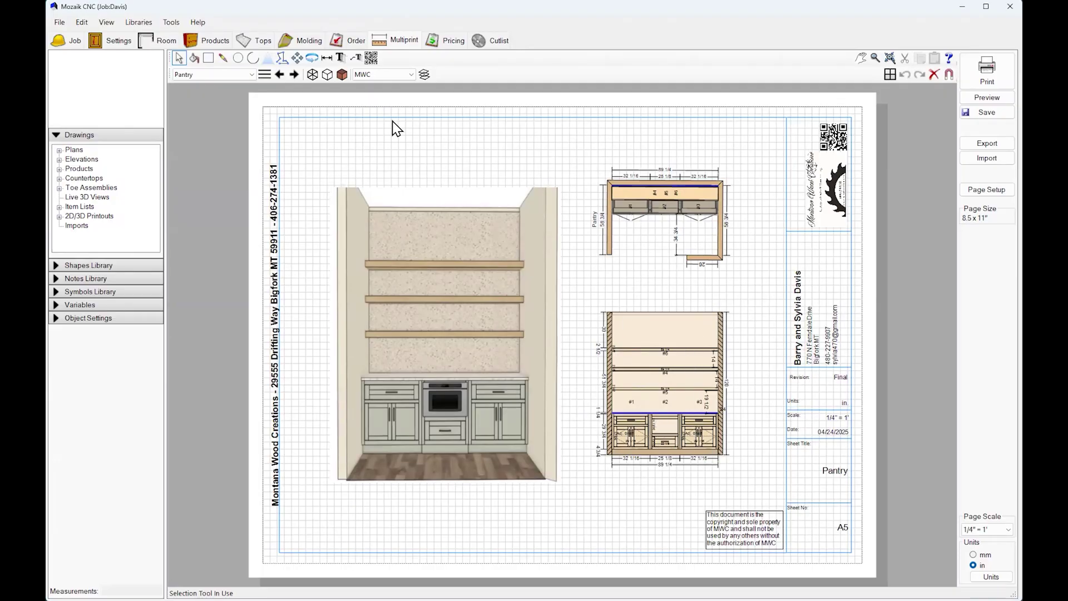
left_click(248, 74)
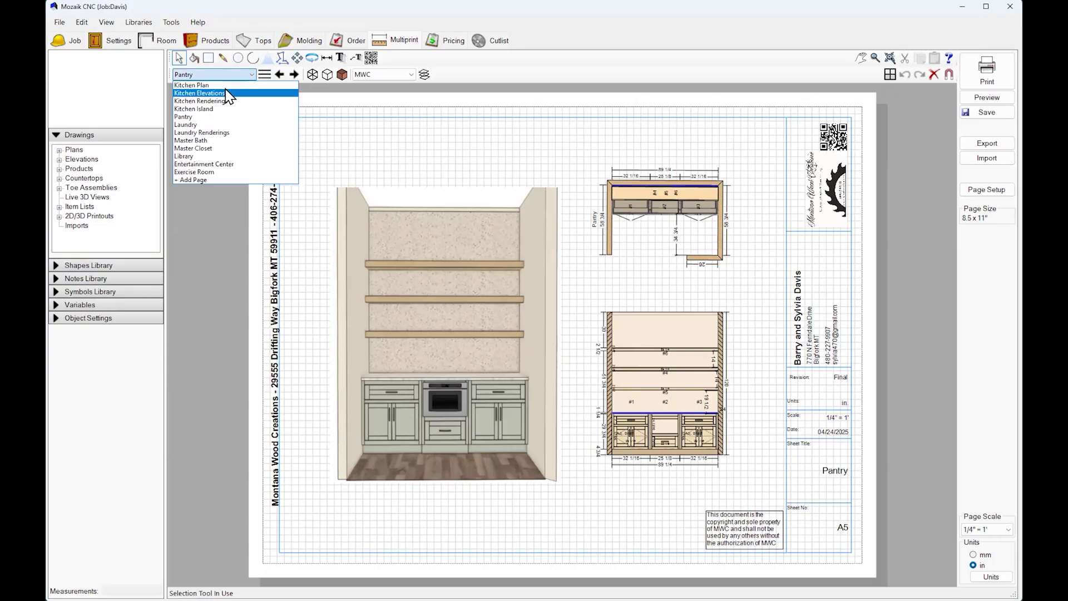
left_click(224, 141)
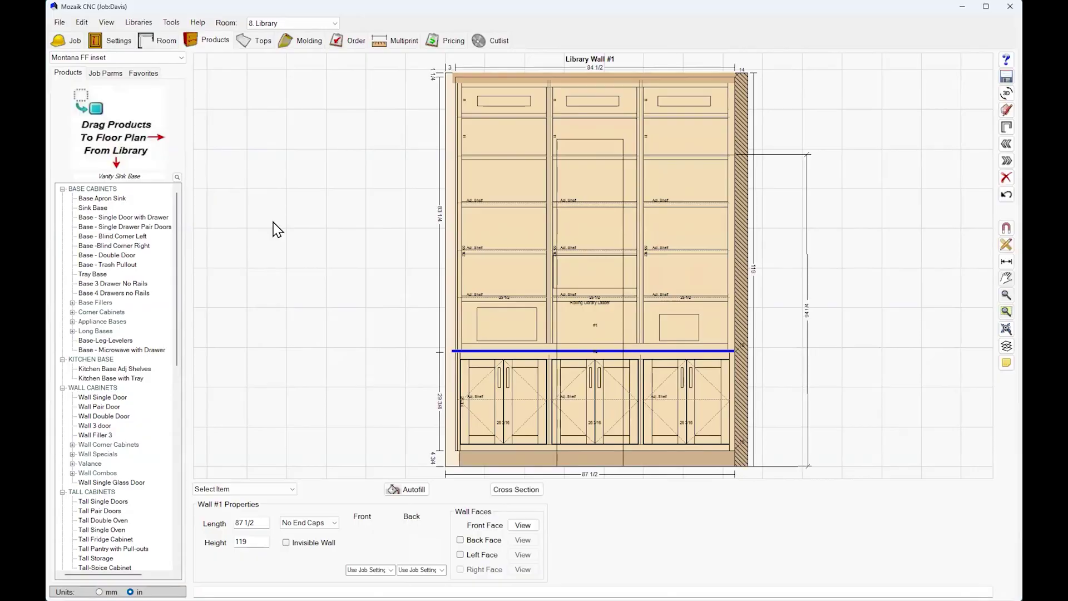
Step: Leave the Library Wall #1 elevation and return to the room's floor plan
key("Escape")
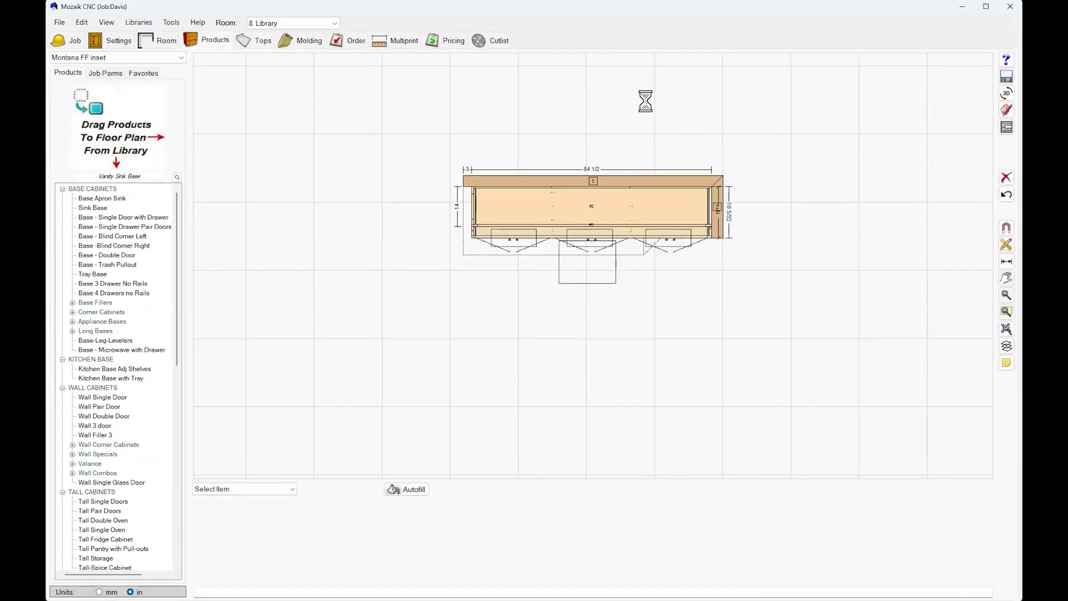